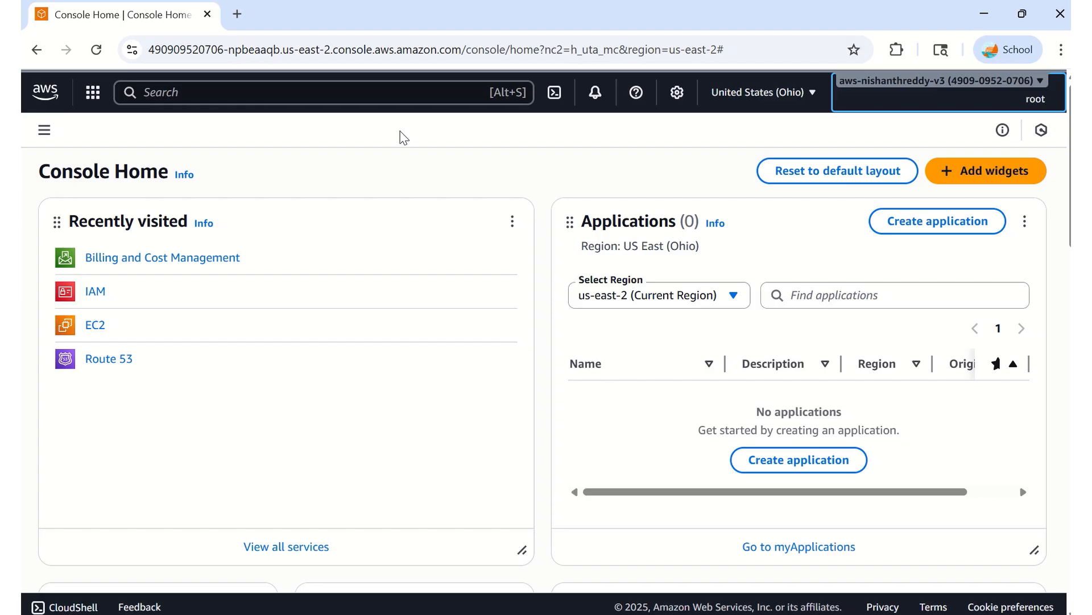
# - Open aws.amazon.com in a new browser tab and start the sign-up for a new AWS account
pyautogui.click(237, 14)
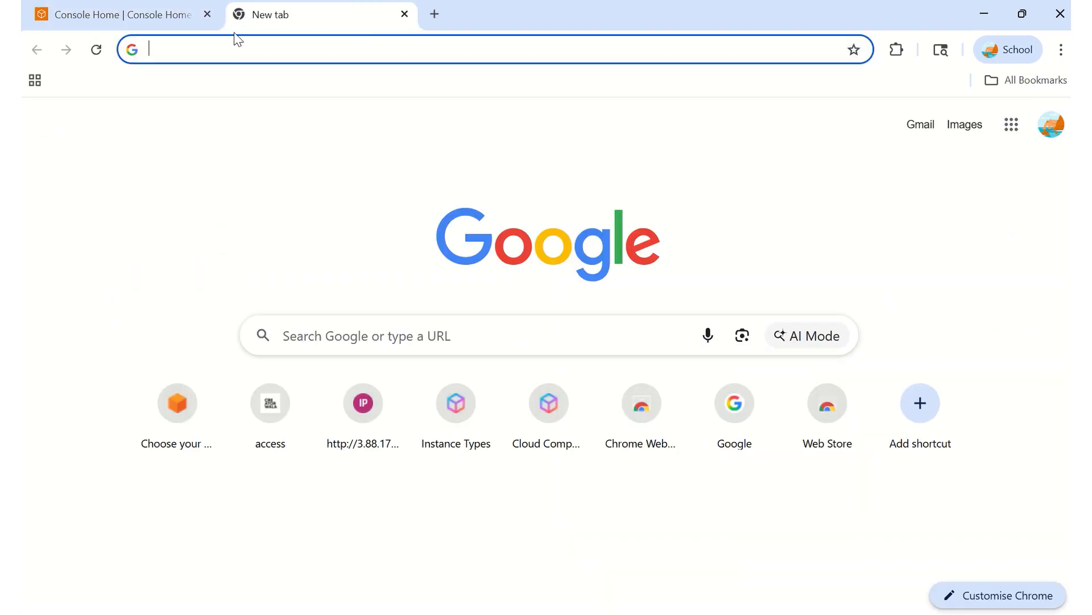
pyautogui.write('aws.amazon.com')
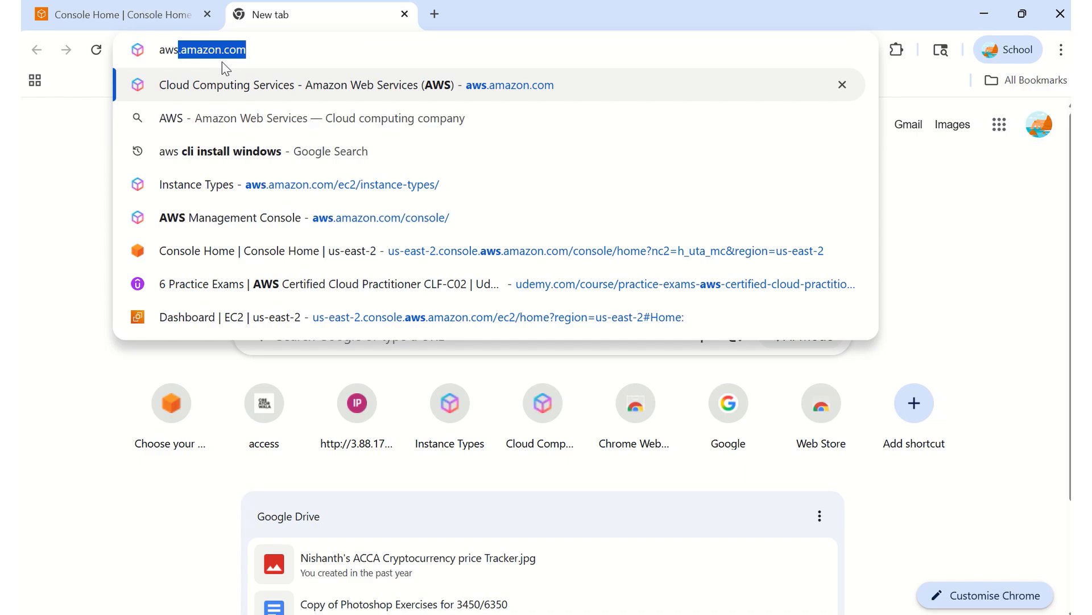
pyautogui.press('Return')
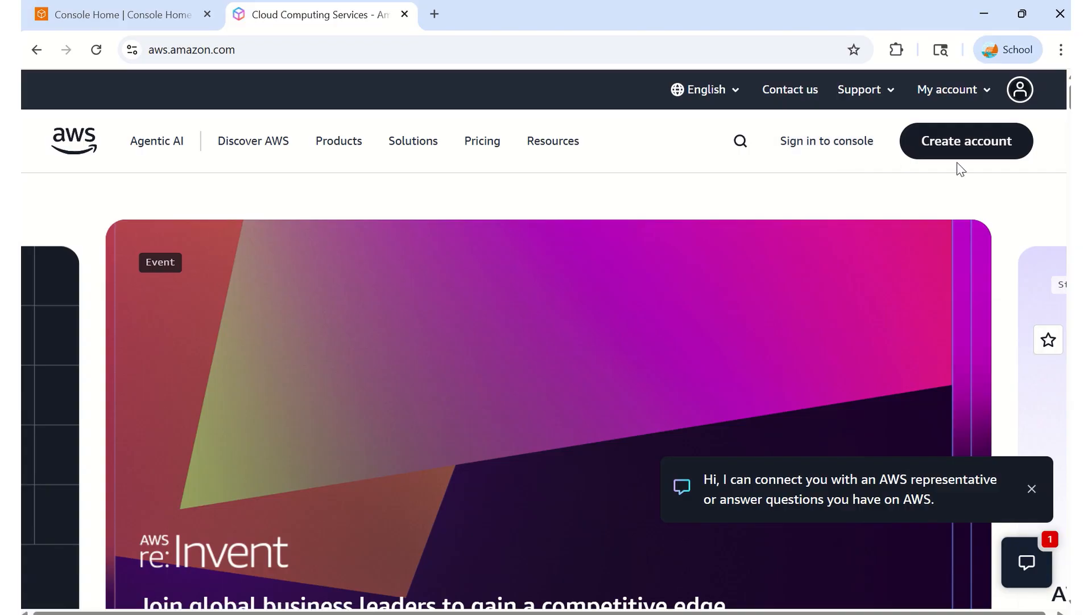
pyautogui.click(947, 139)
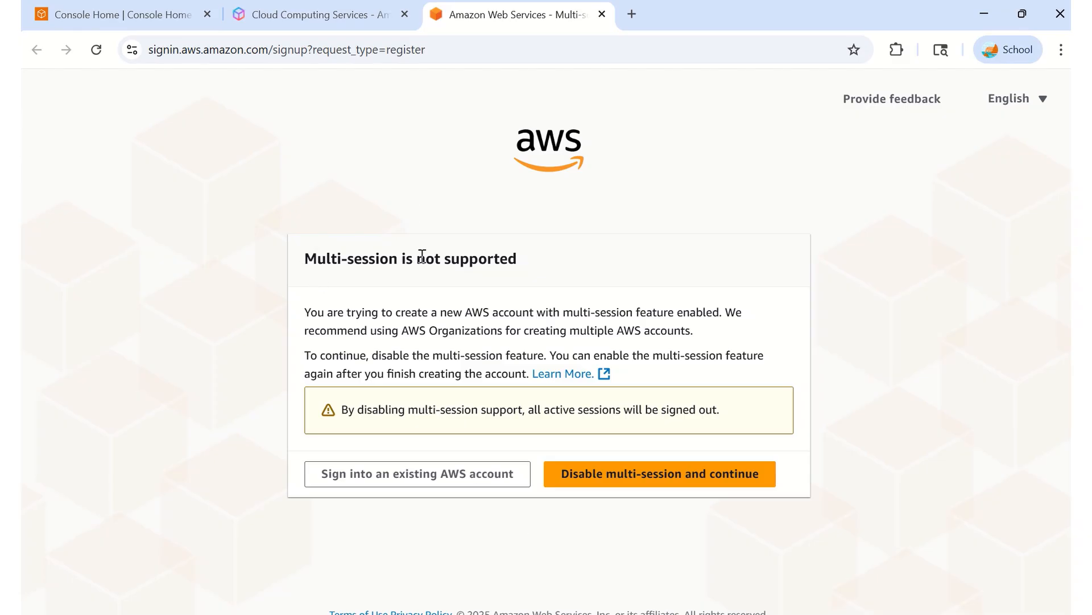
# - Return to the AWS console and review the account's free plan status and account options
pyautogui.click(153, 15)
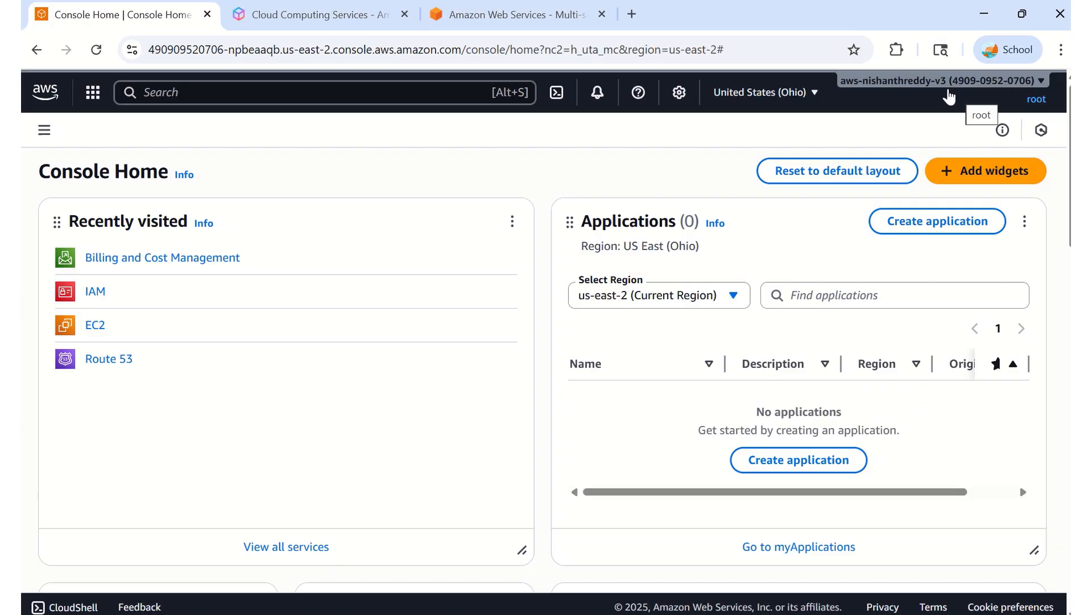
pyautogui.click(974, 83)
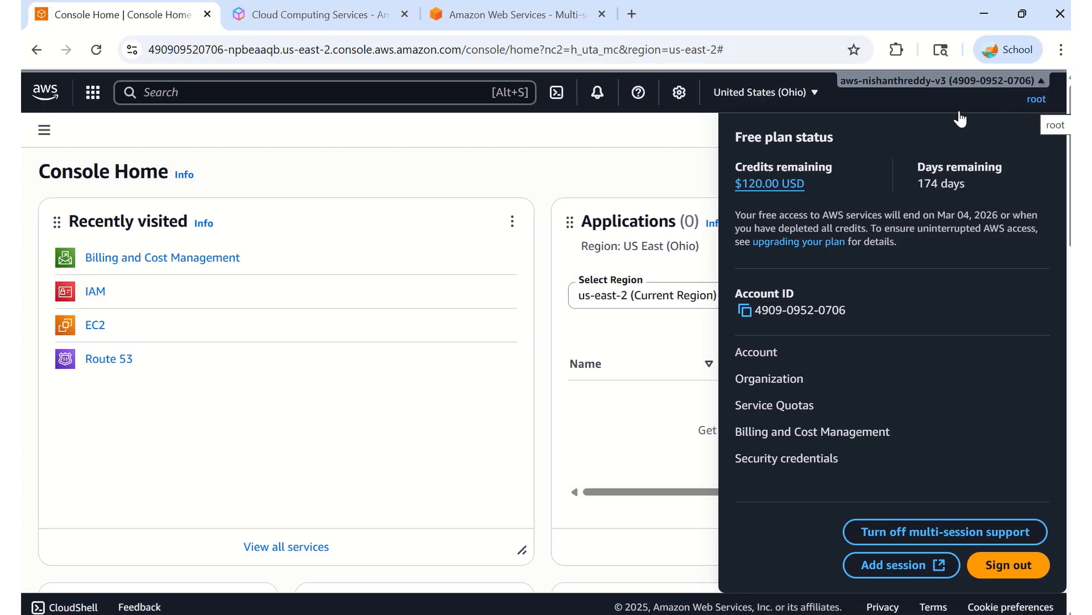
pyautogui.click(612, 149)
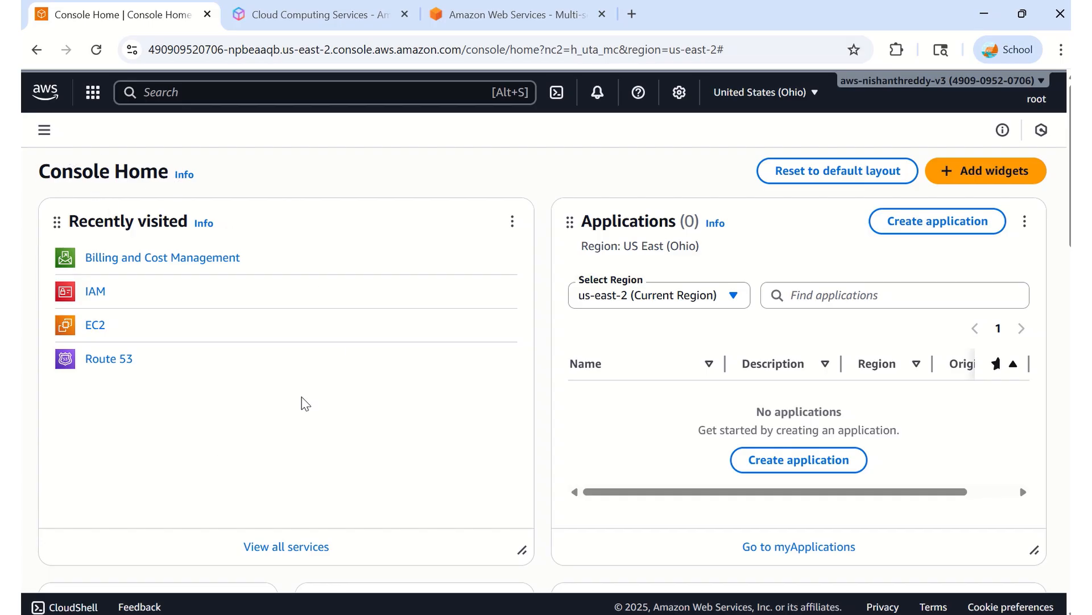
# - View the myApplications page and browse the categories of AWS services
pyautogui.click(44, 132)
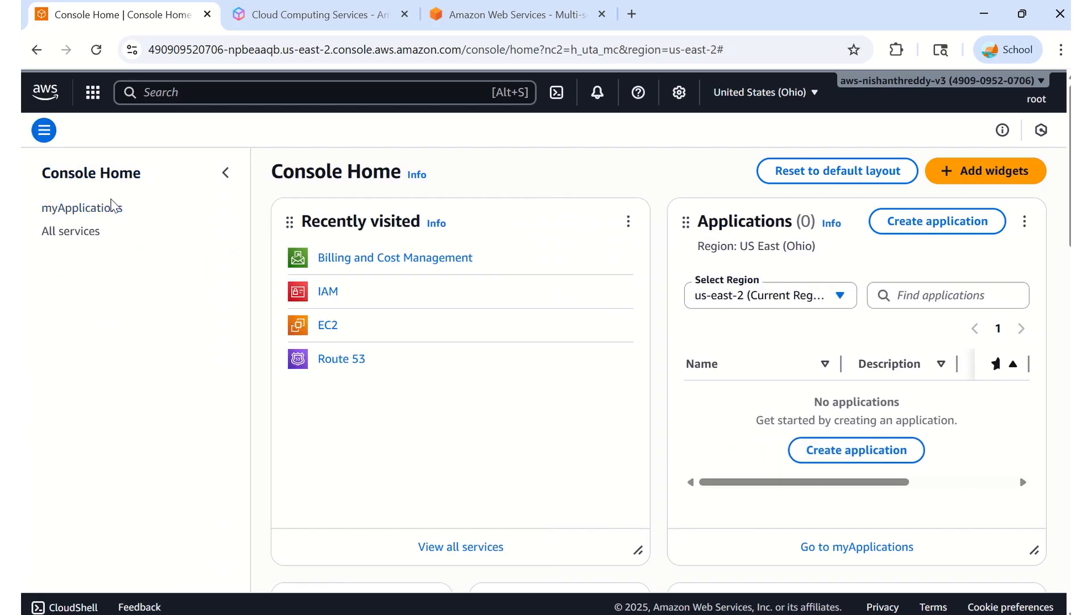
pyautogui.click(84, 208)
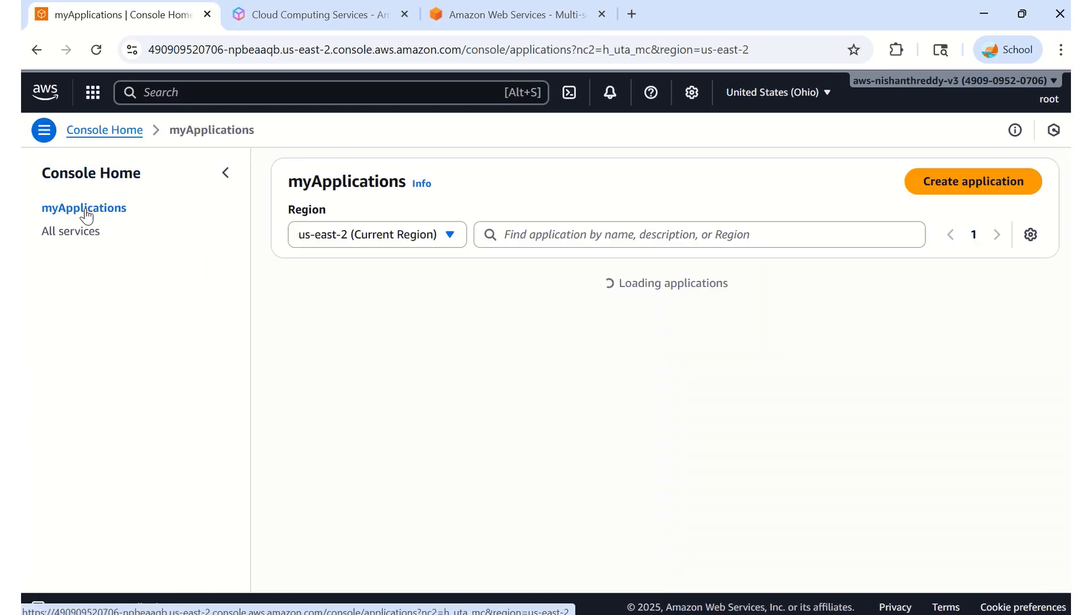
pyautogui.click(91, 94)
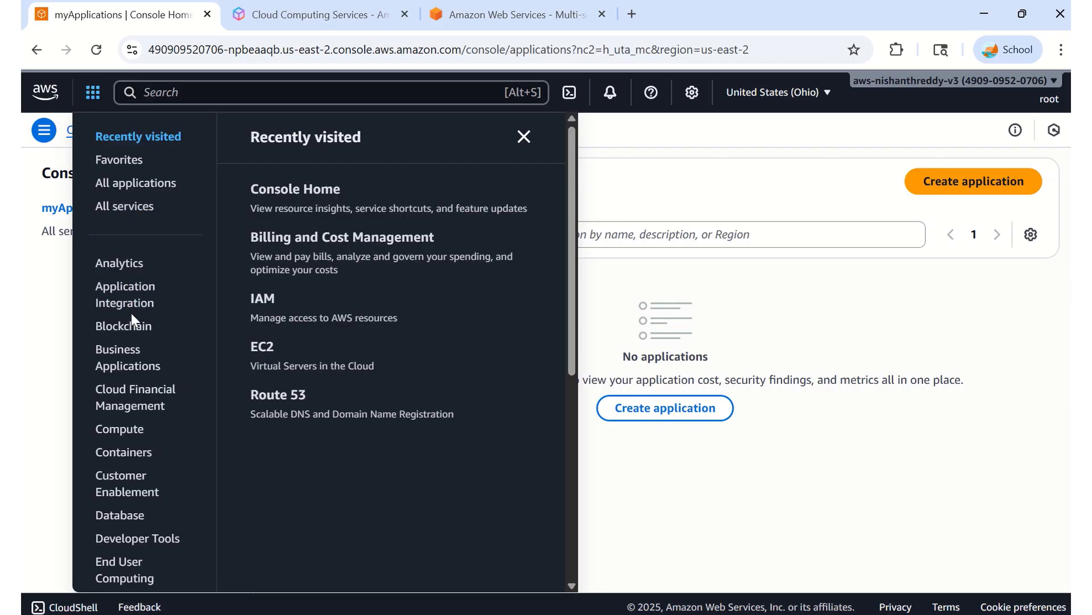
pyautogui.scroll(-2, 131, 312)
pyautogui.scroll(2, 131, 313)
pyautogui.scroll(-2, 120, 416)
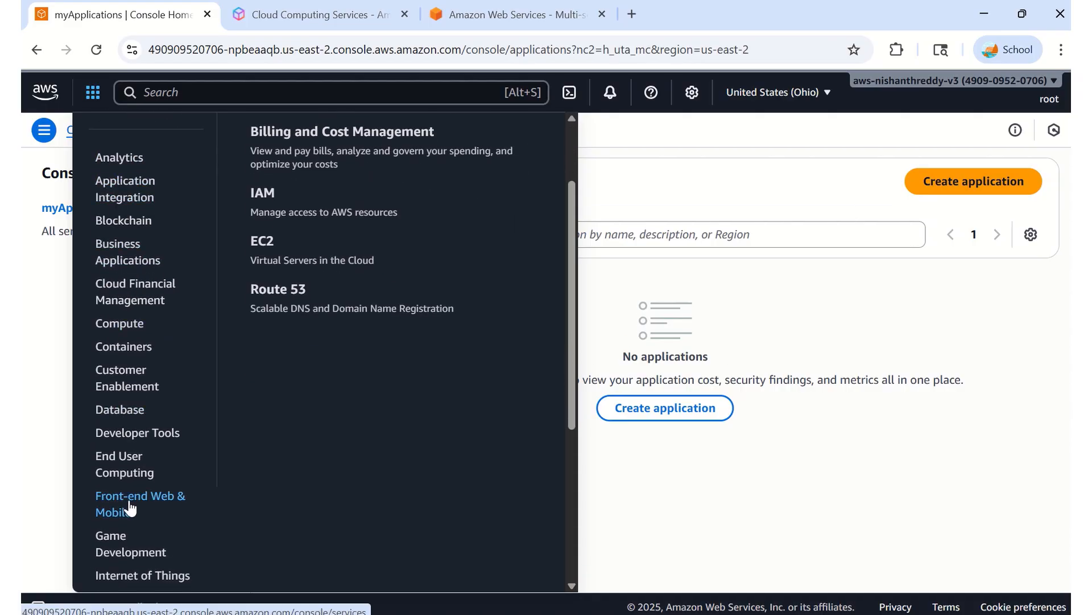
pyautogui.click(44, 418)
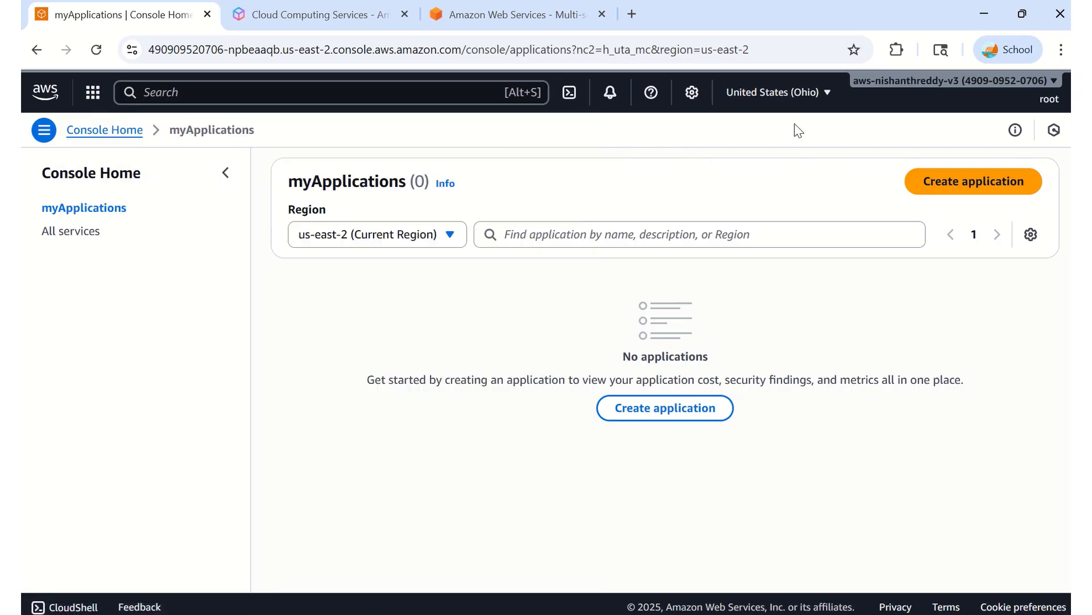
# - Review the available AWS regions without changing the current one, and return to Console Home
pyautogui.click(770, 104)
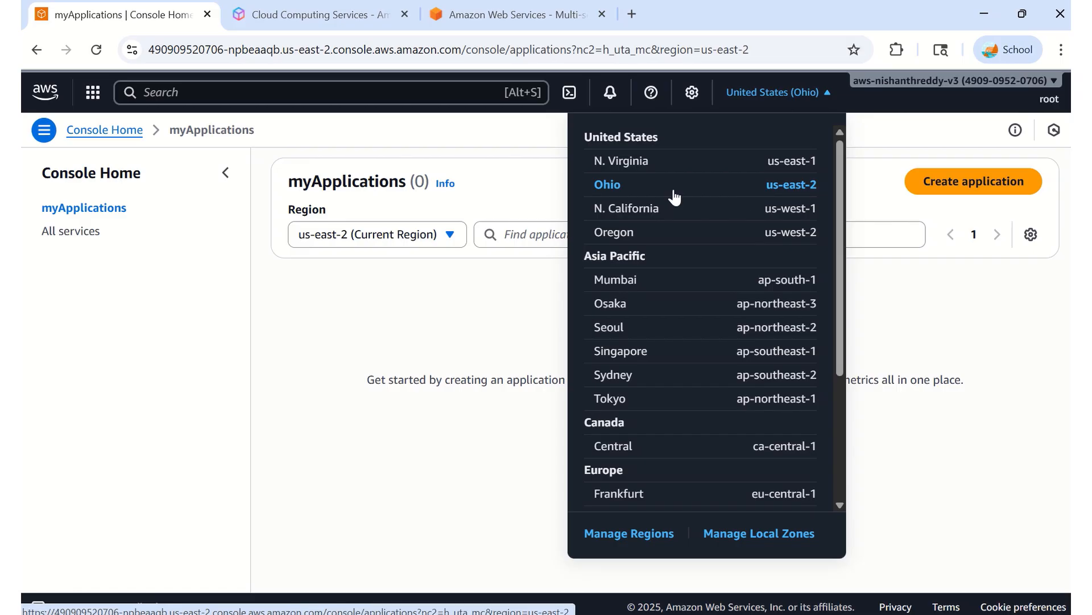
pyautogui.click(538, 187)
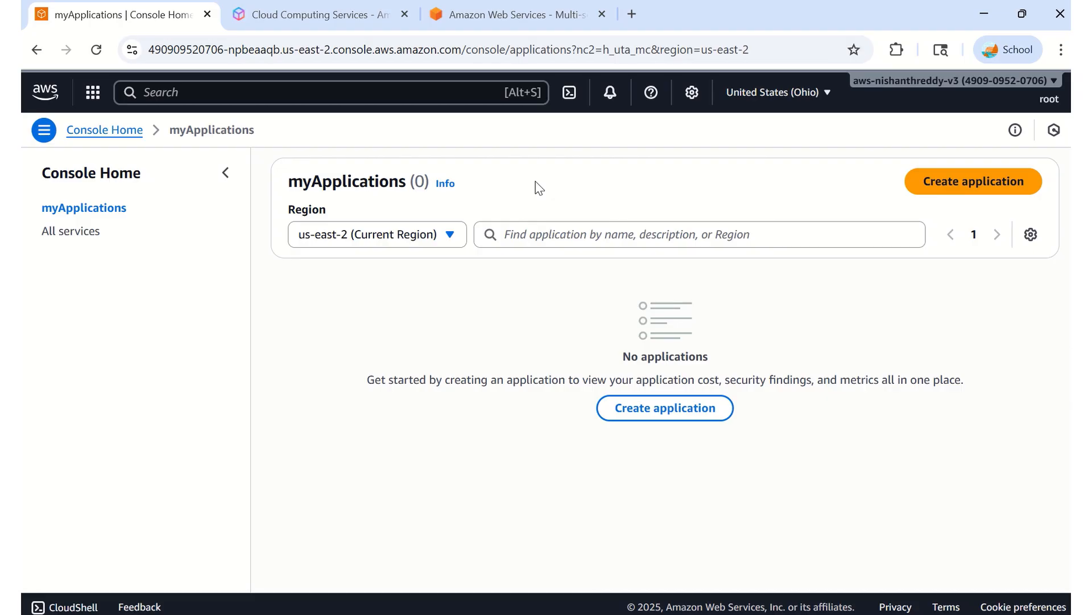
pyautogui.click(139, 181)
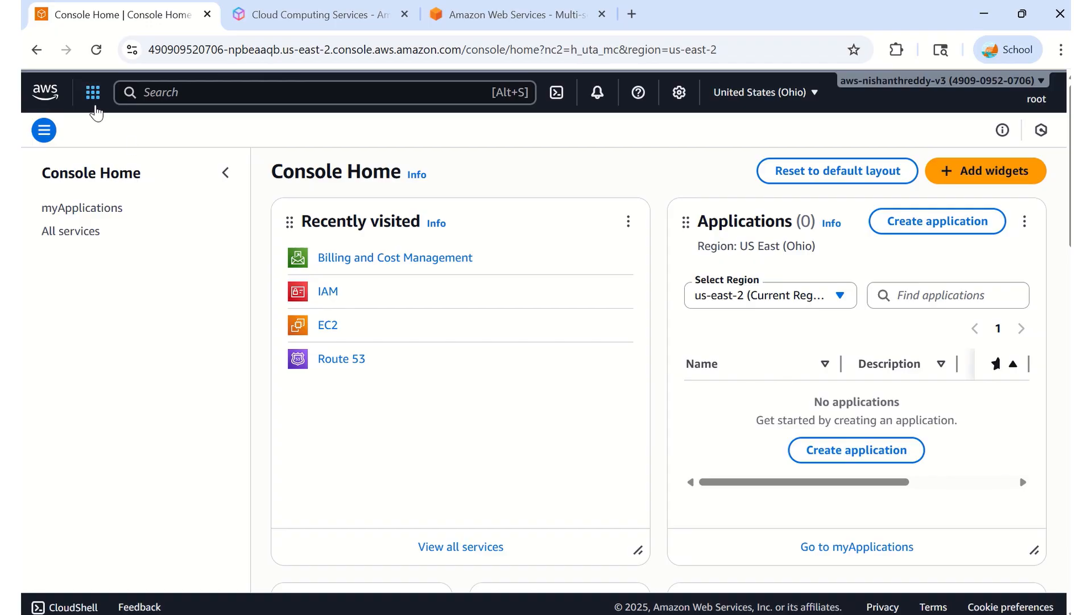
pyautogui.click(45, 139)
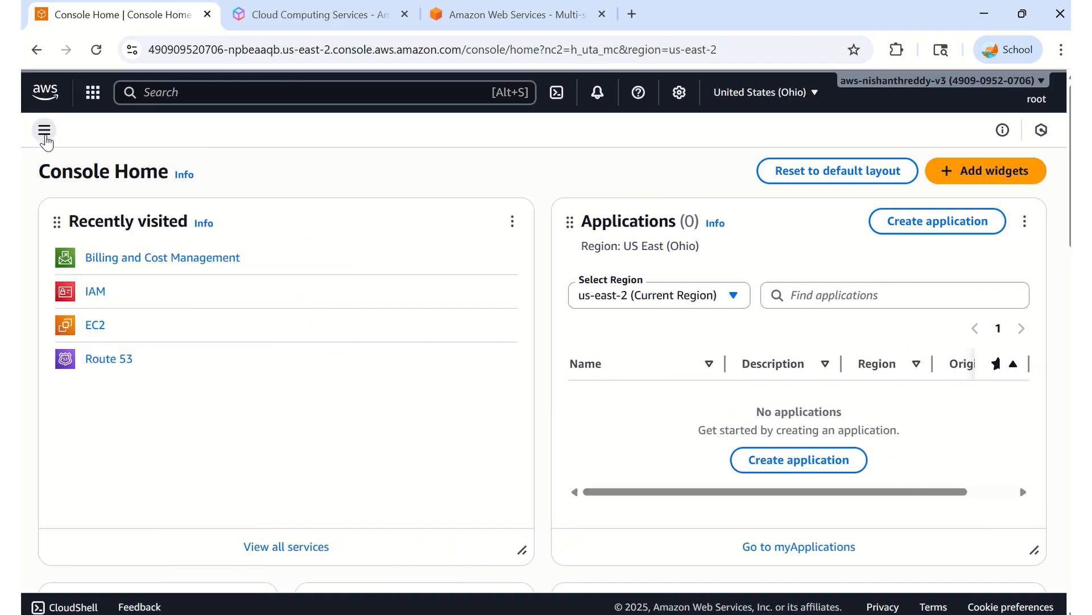
pyautogui.click(46, 139)
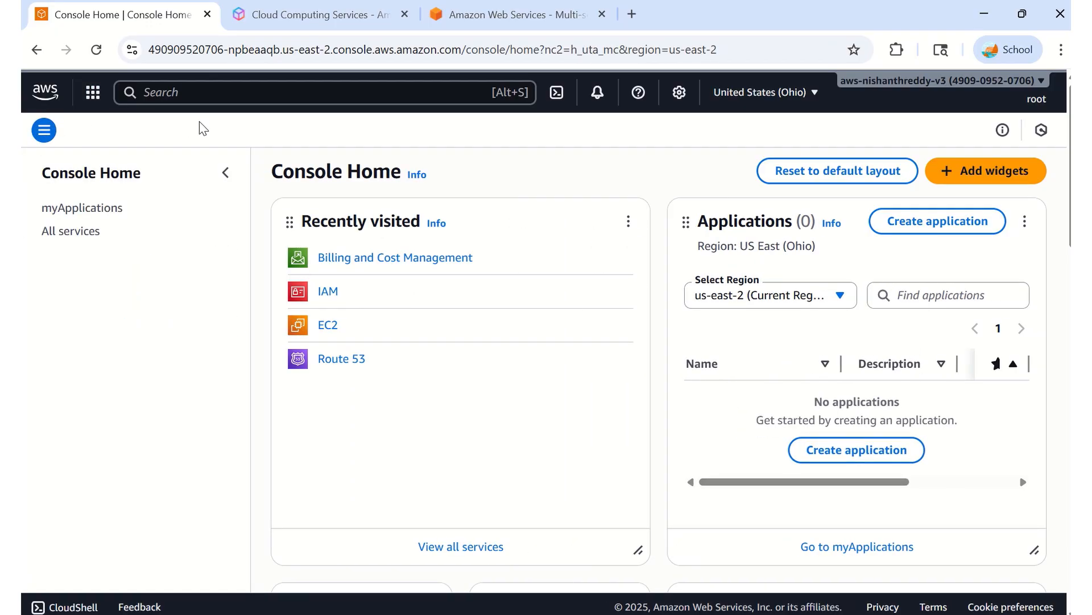
pyautogui.click(188, 102)
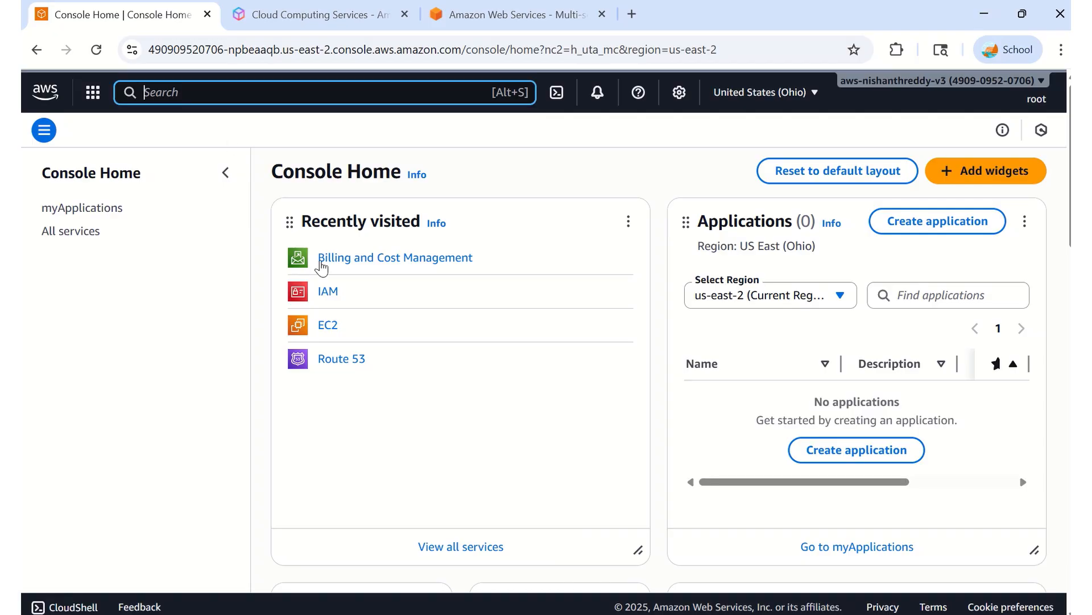
# - Open the IAM service and view its list of users
pyautogui.click(329, 291)
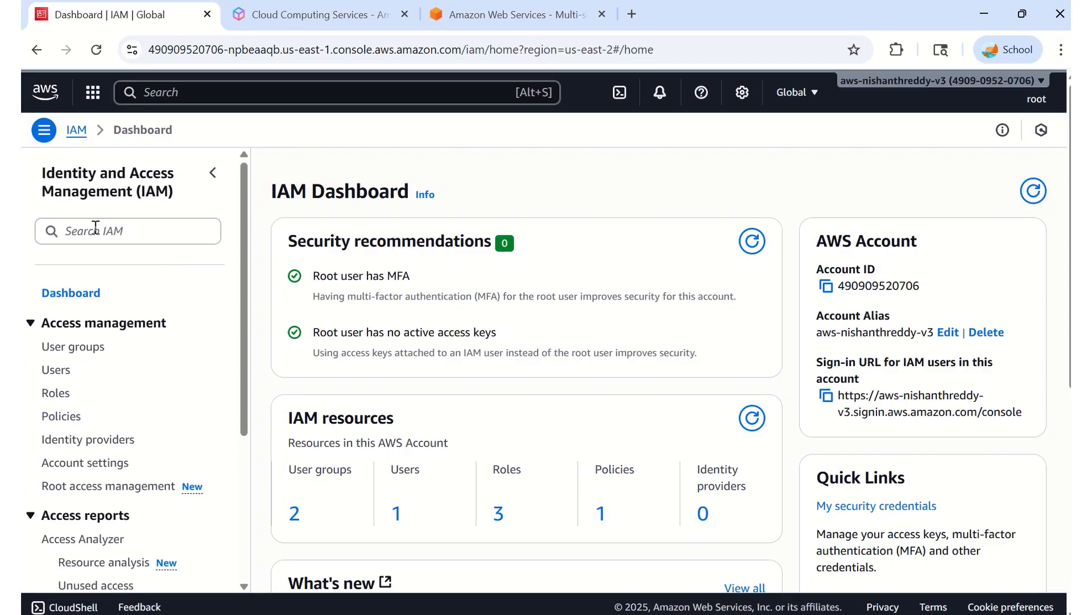
pyautogui.click(59, 374)
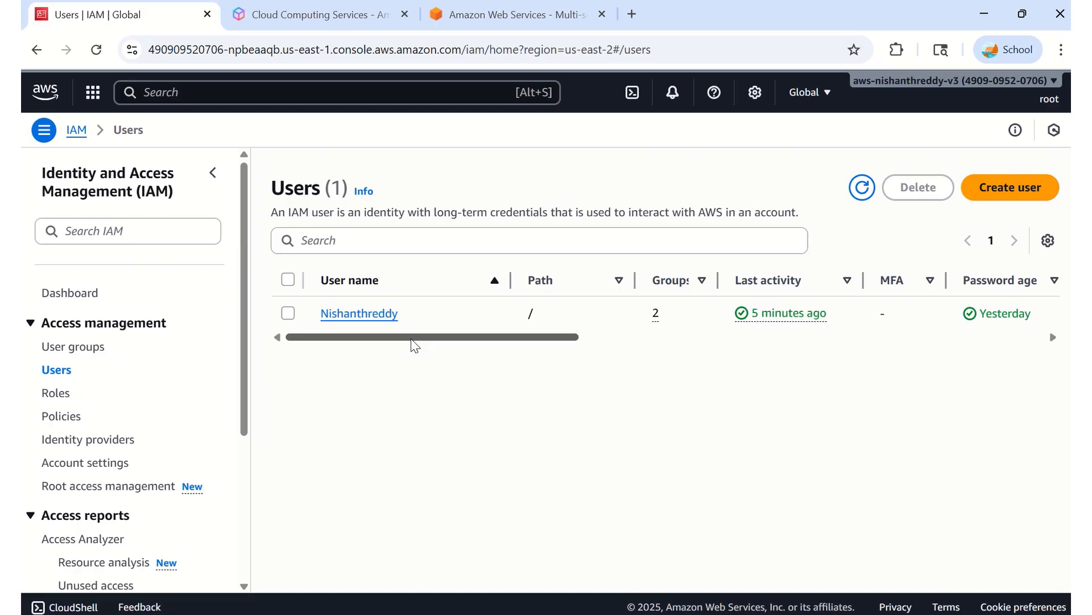
pyautogui.moveTo(420, 342); pyautogui.dragTo(309, 440)
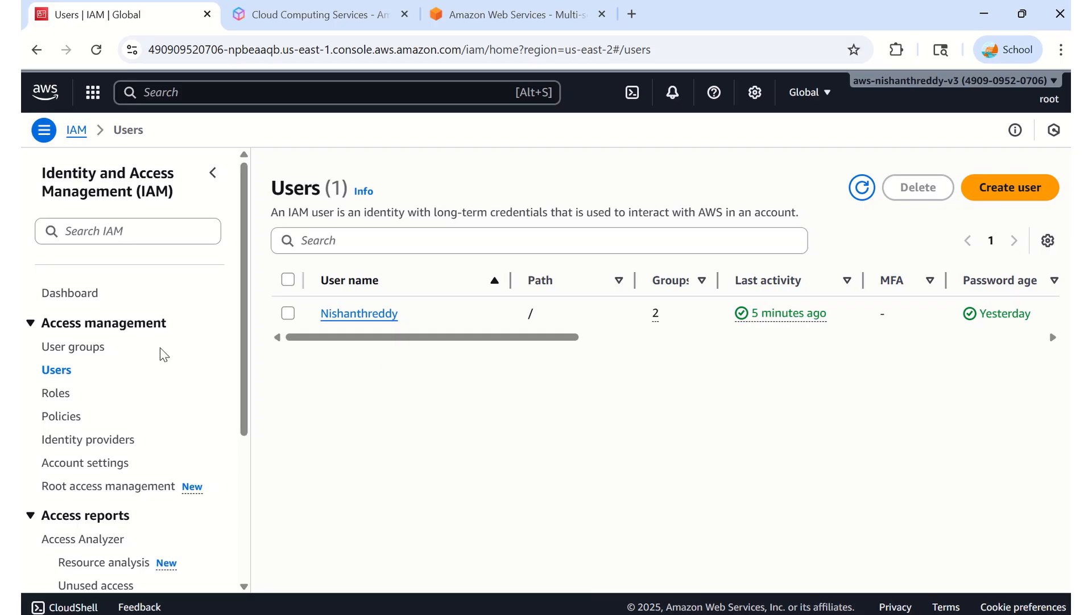
# - Inspect the users and permissions policies of the admin user group, and return to the group list
pyautogui.click(79, 348)
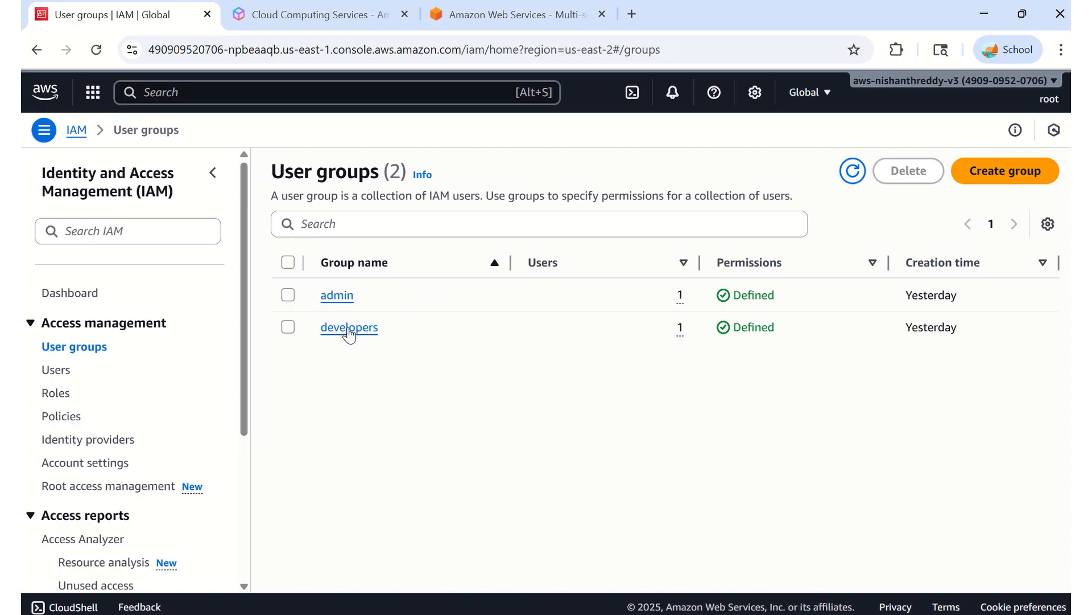
pyautogui.click(332, 297)
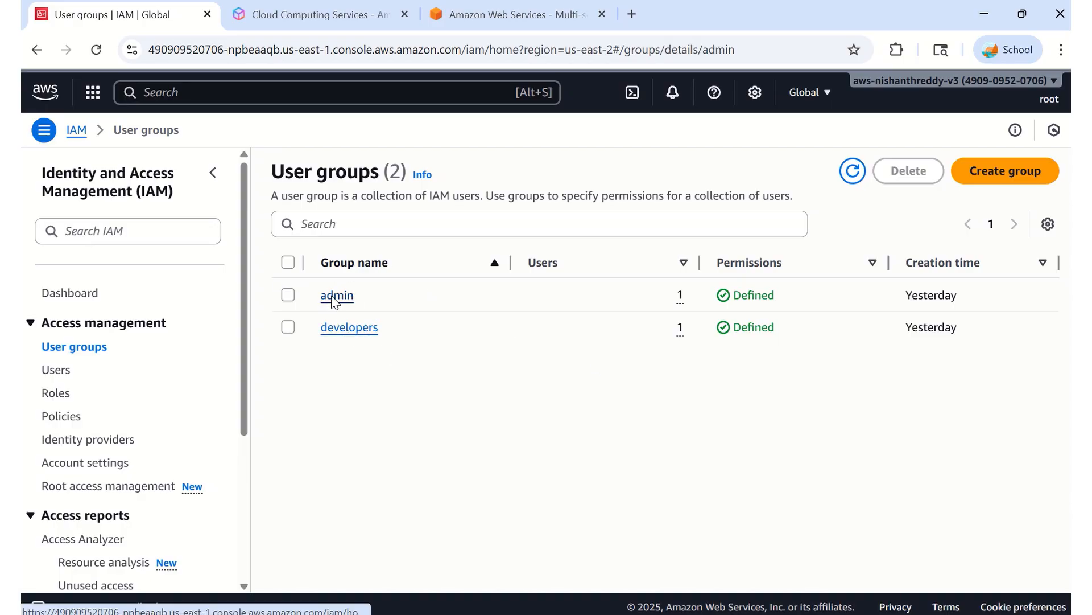
pyautogui.scroll(-1, 435, 346)
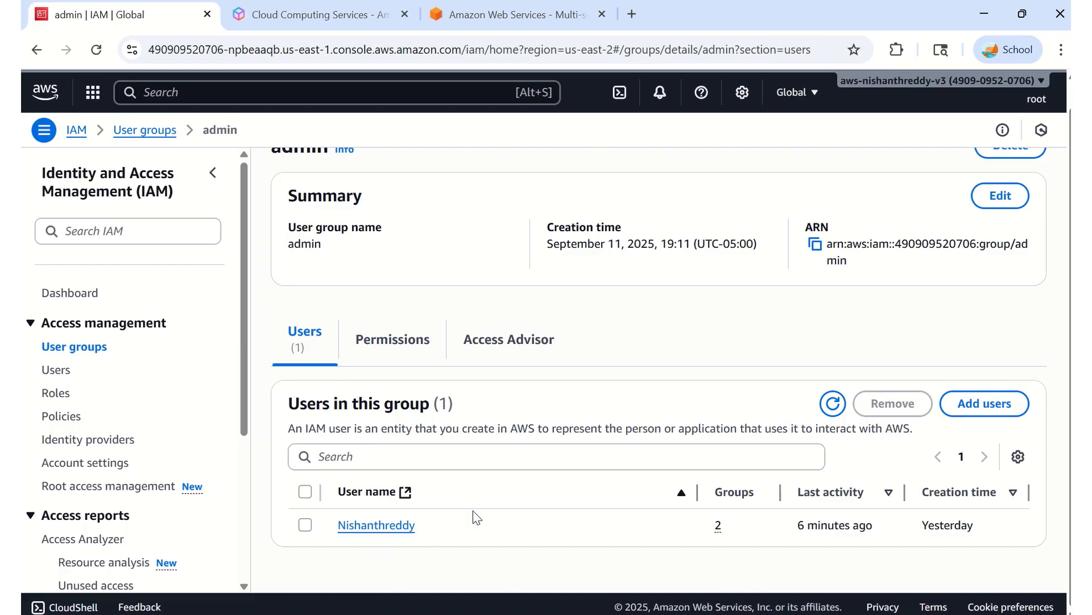
pyautogui.scroll(1, 370, 370)
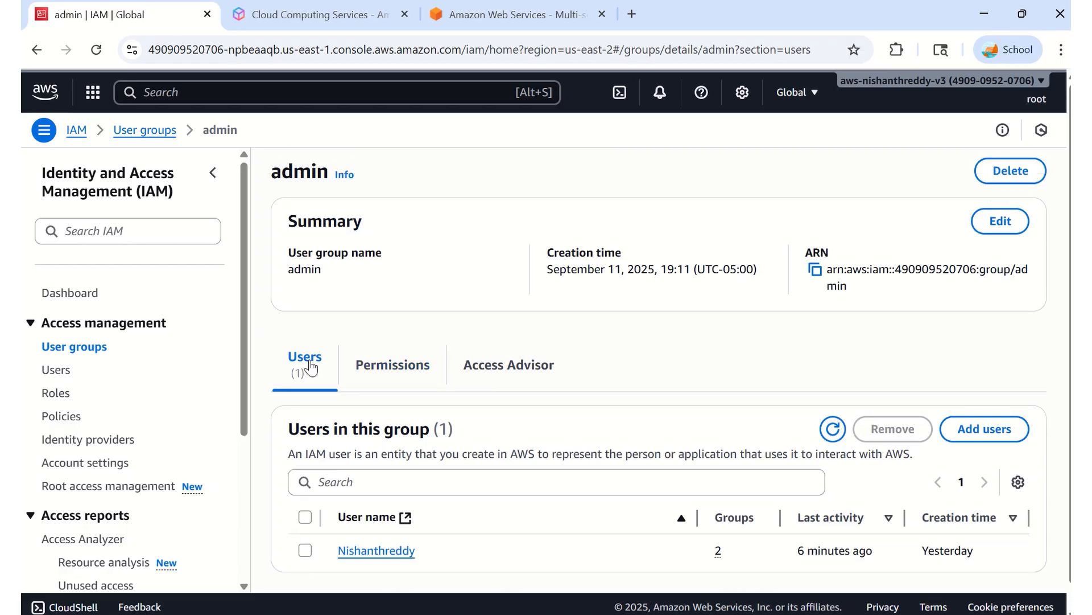
pyautogui.click(395, 367)
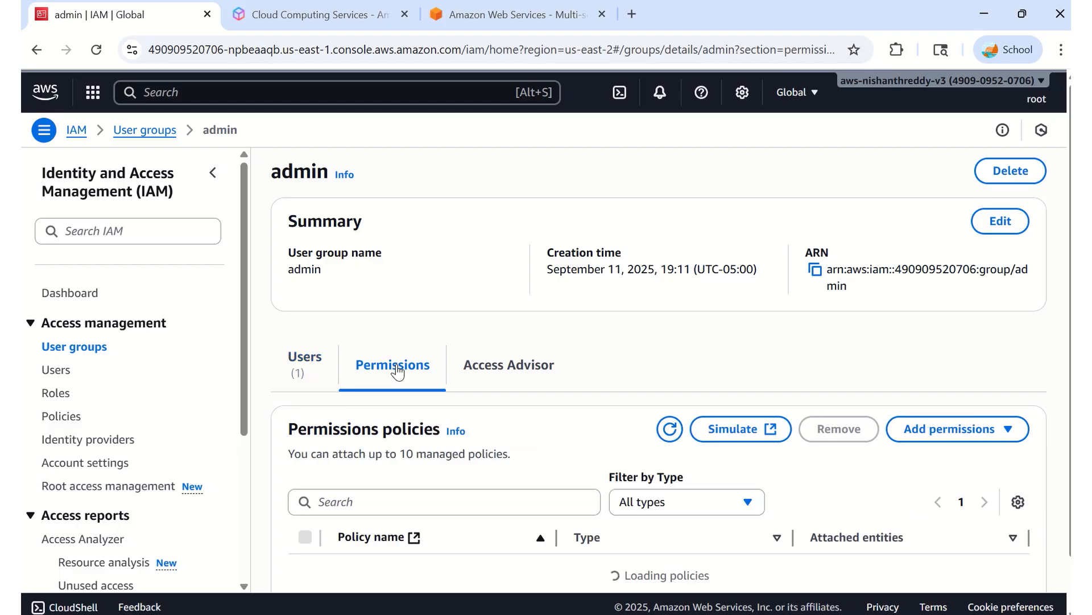
pyautogui.scroll(-2, 513, 379)
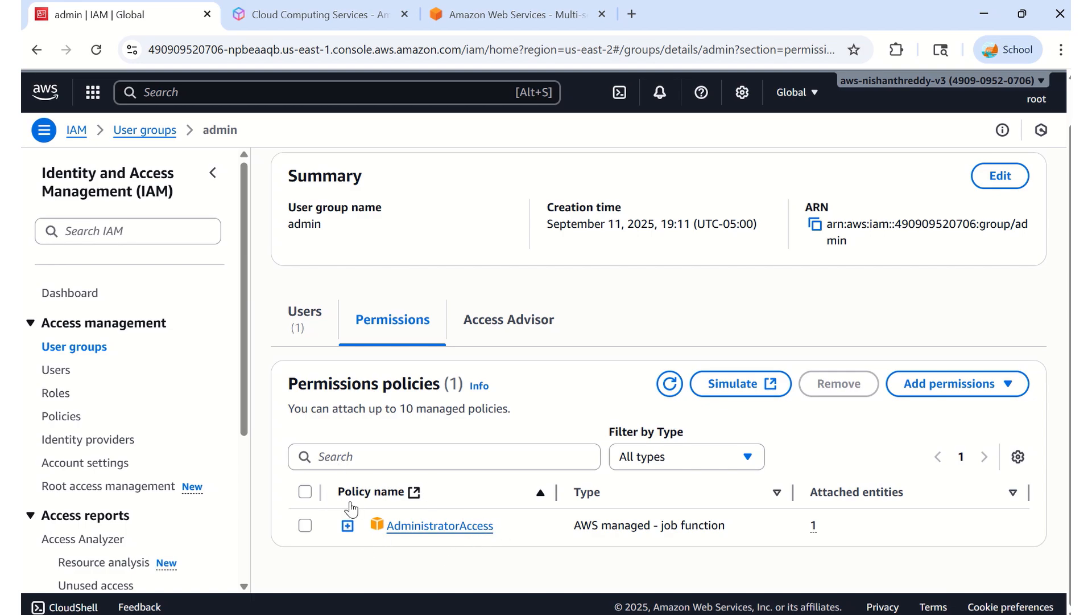
pyautogui.click(36, 49)
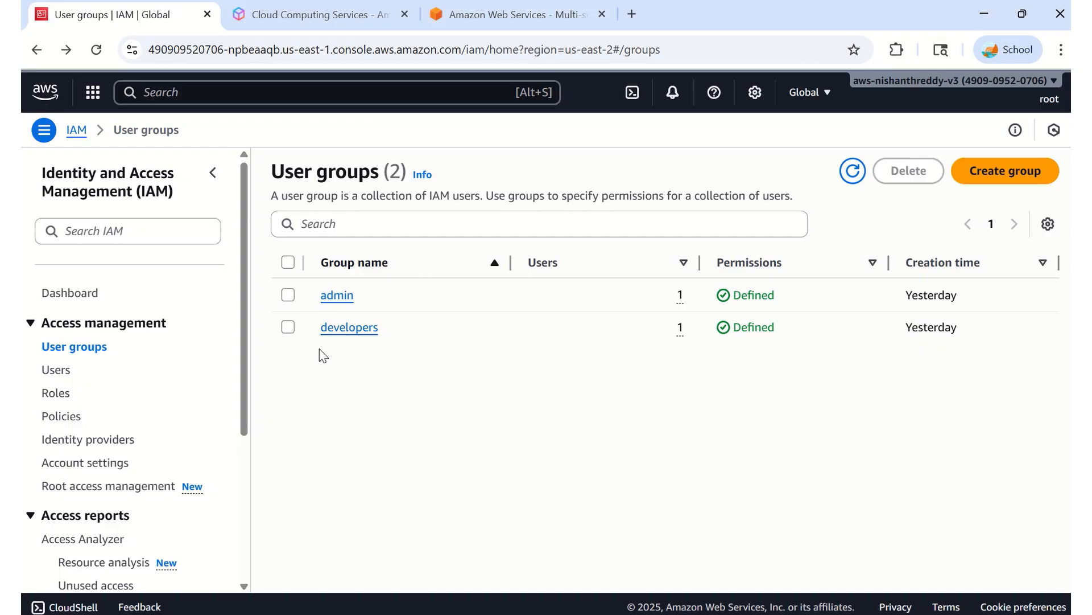
# - Inspect the users in the developers user group and return to the group list
pyautogui.click(354, 330)
pyautogui.scroll(-1, 459, 470)
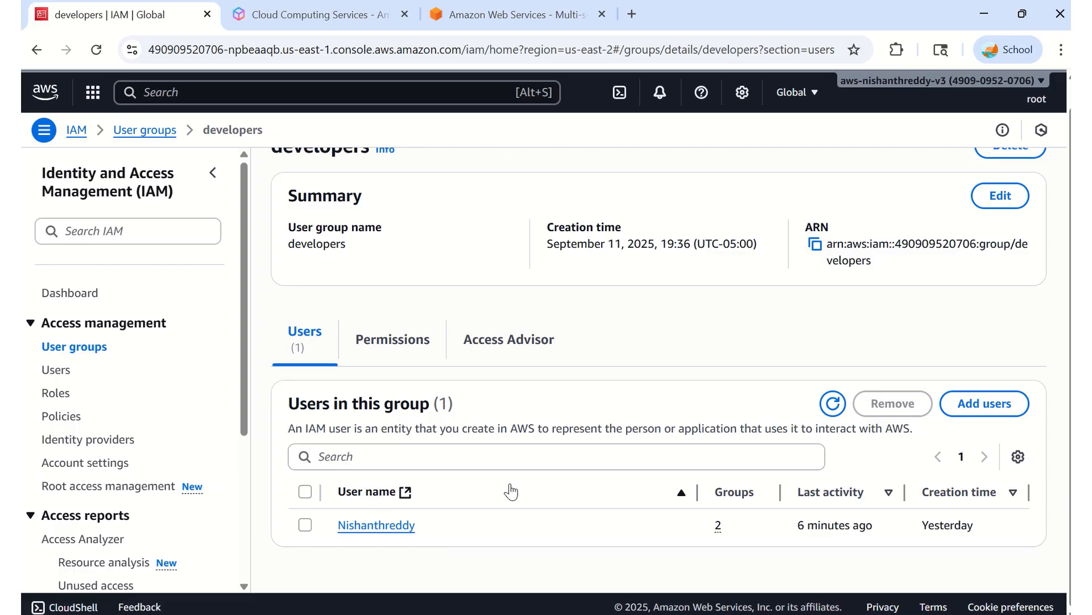
pyautogui.scroll(1, 597, 519)
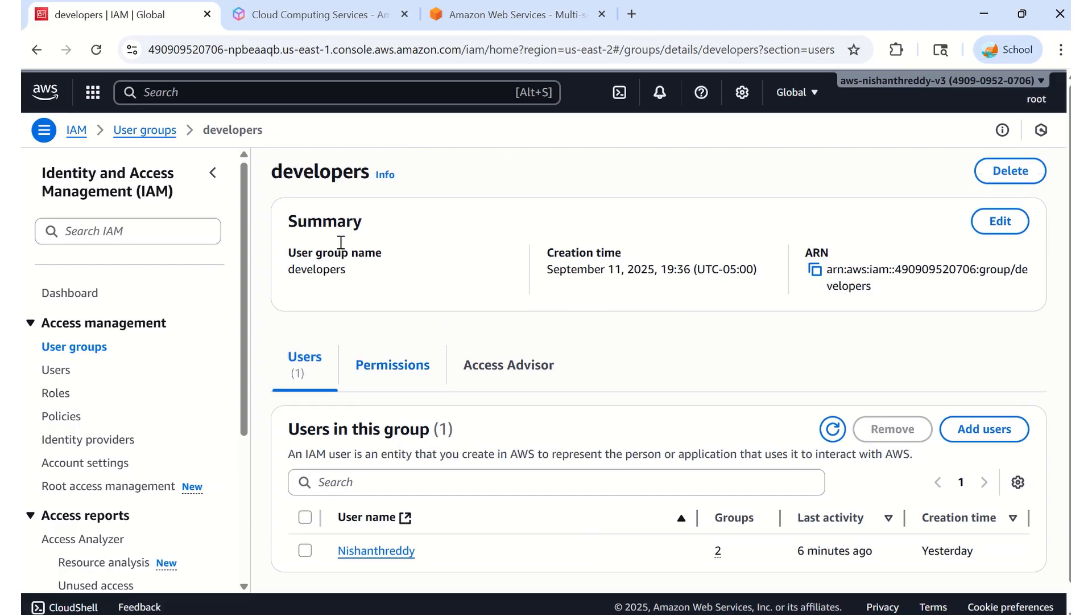
pyautogui.click(207, 178)
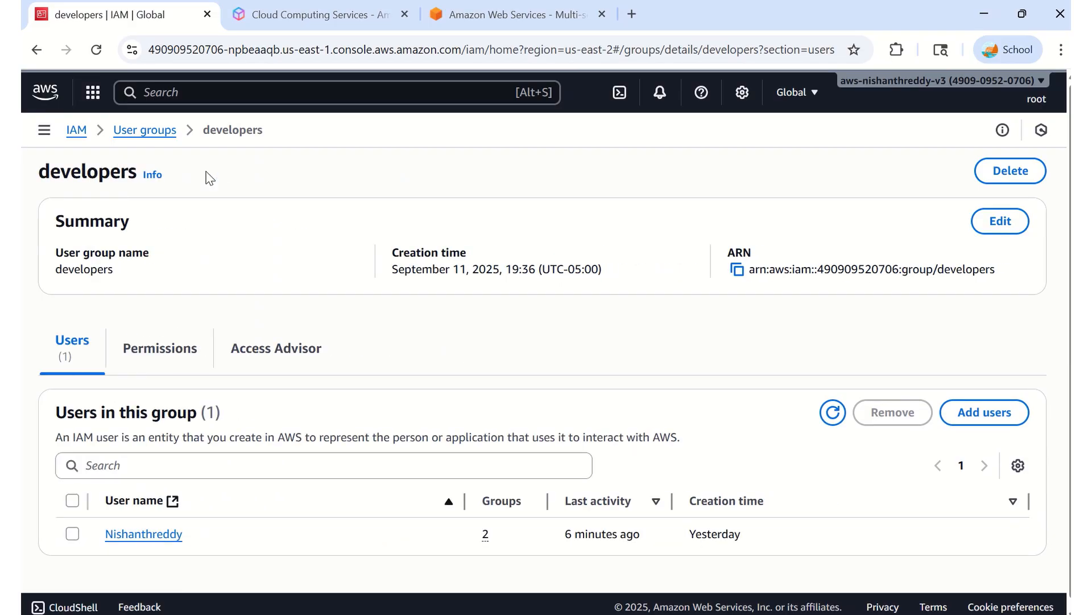
pyautogui.click(35, 58)
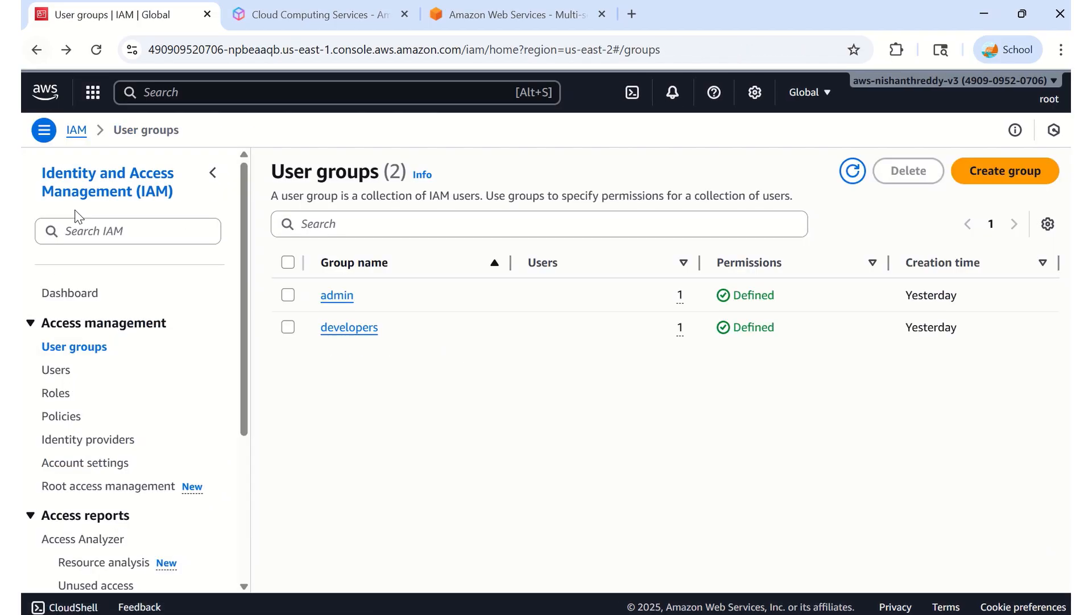
# - View the IAM roles and the Roles Anywhere information below them
pyautogui.click(63, 394)
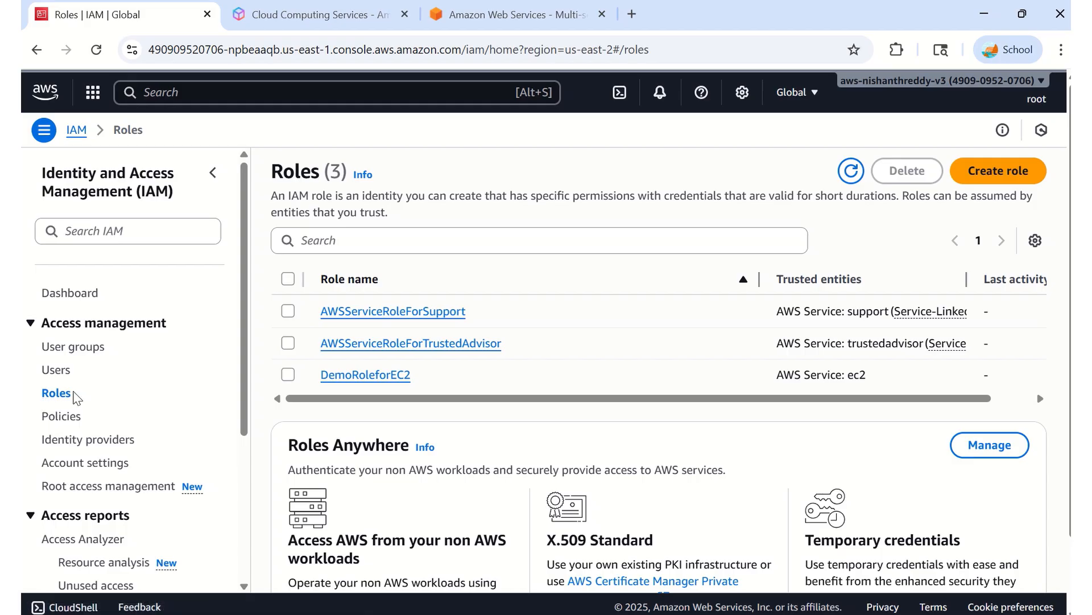
pyautogui.scroll(-2, 540, 357)
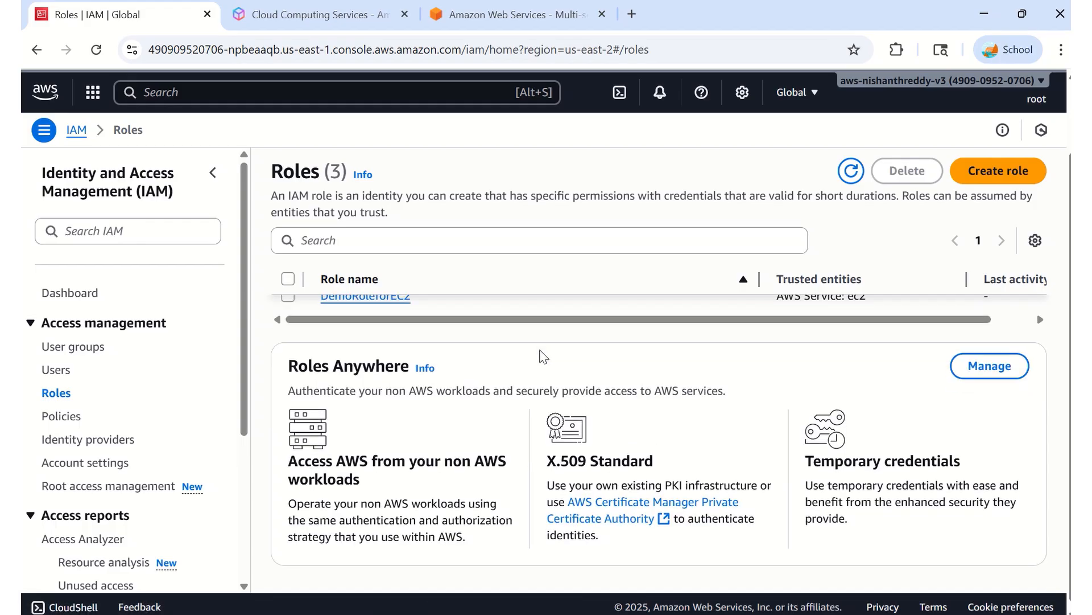
pyautogui.scroll(2, 541, 356)
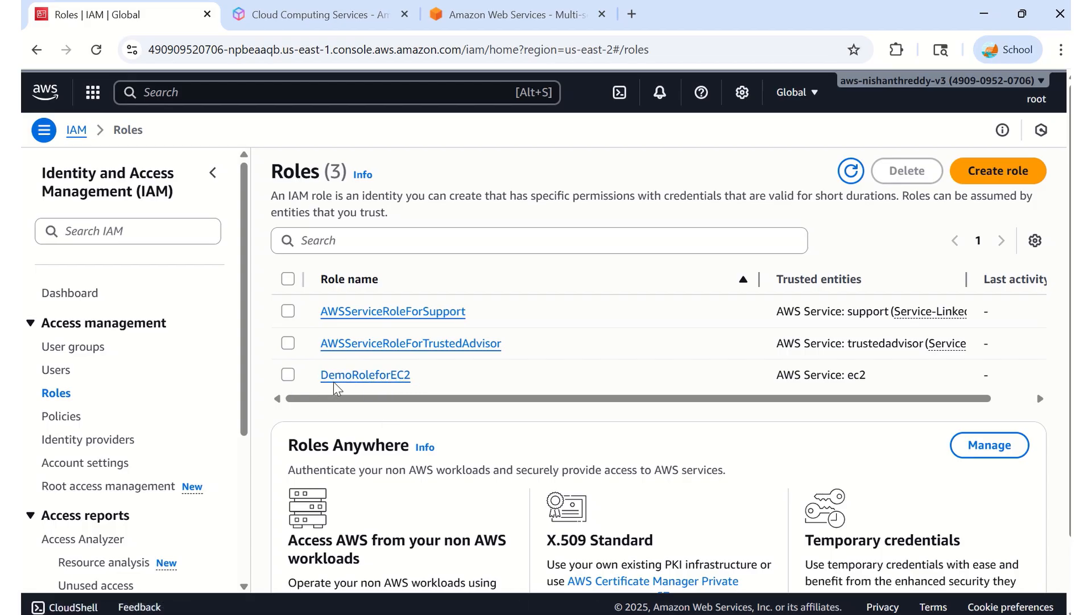
# - View the IAM policies and look through the AWS managed policies on the first page
pyautogui.click(67, 417)
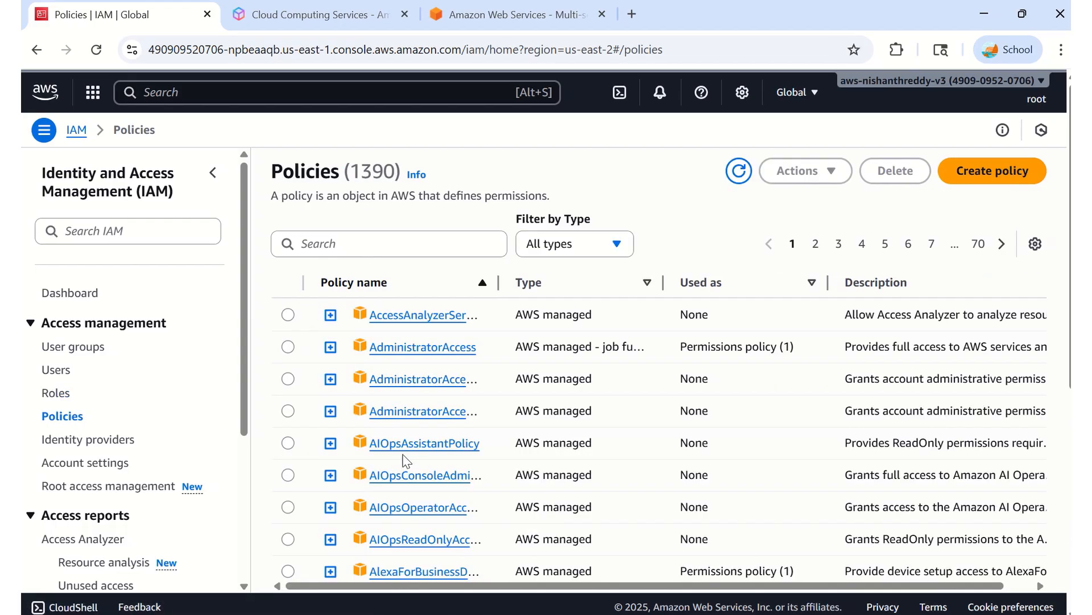
pyautogui.scroll(-6, 405, 460)
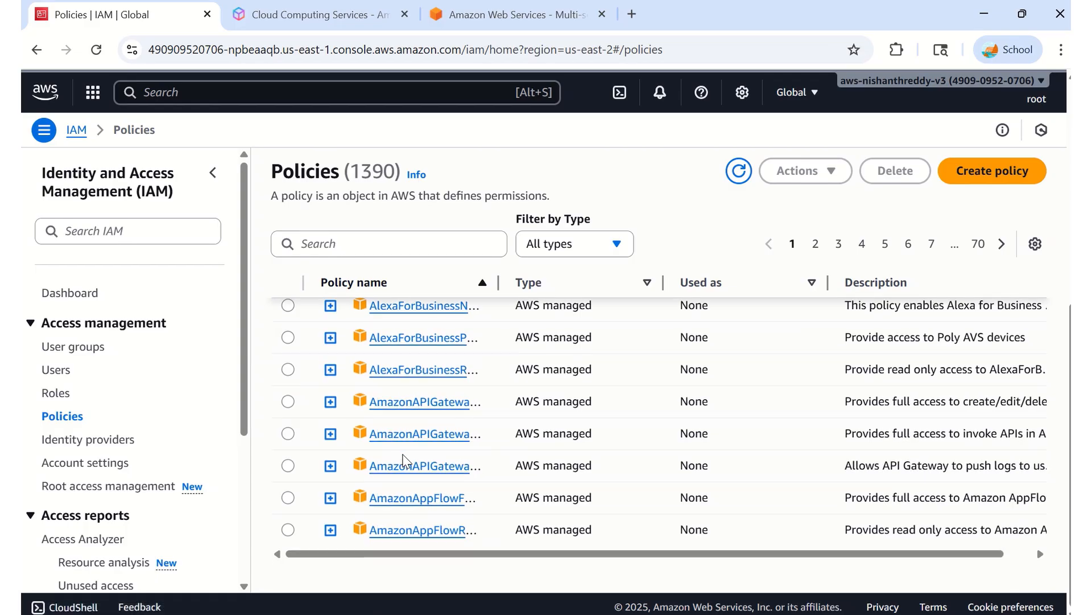
pyautogui.scroll(5, 404, 460)
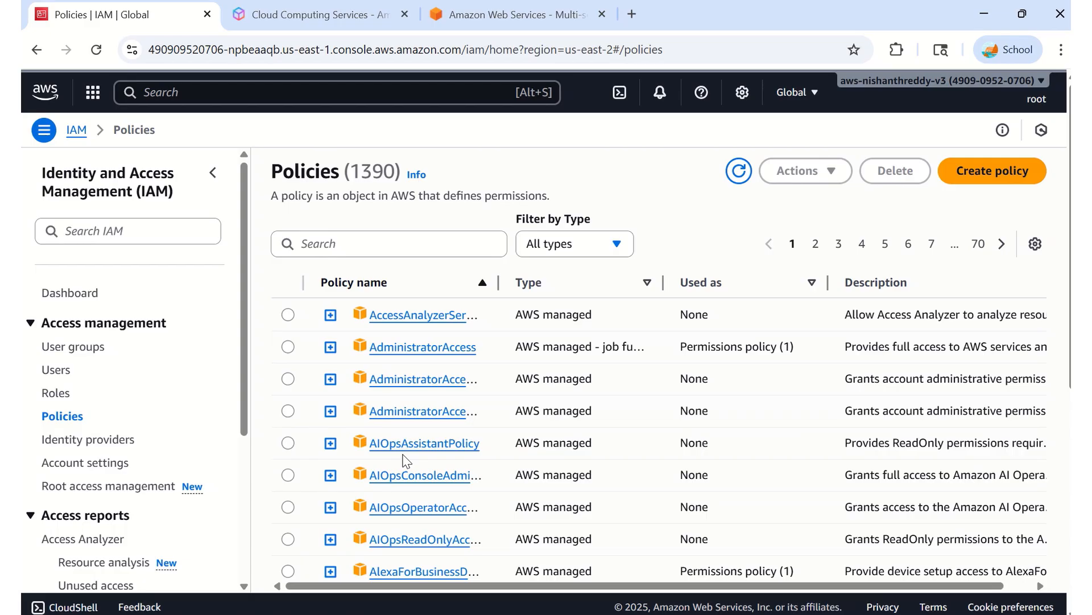
pyautogui.scroll(-4, 405, 460)
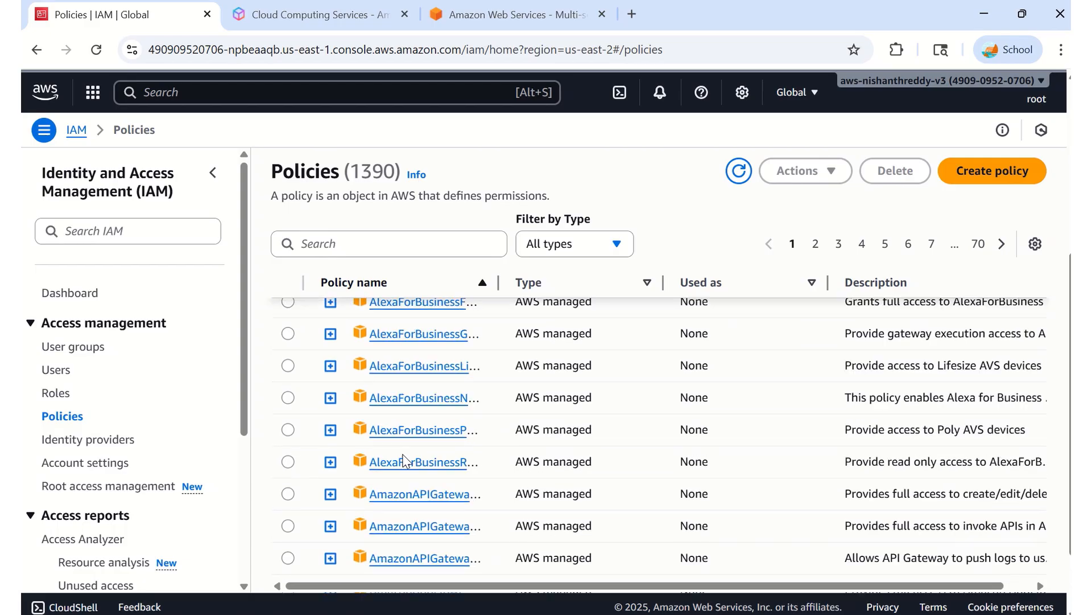
pyautogui.scroll(4, 405, 459)
pyautogui.scroll(-3, 121, 424)
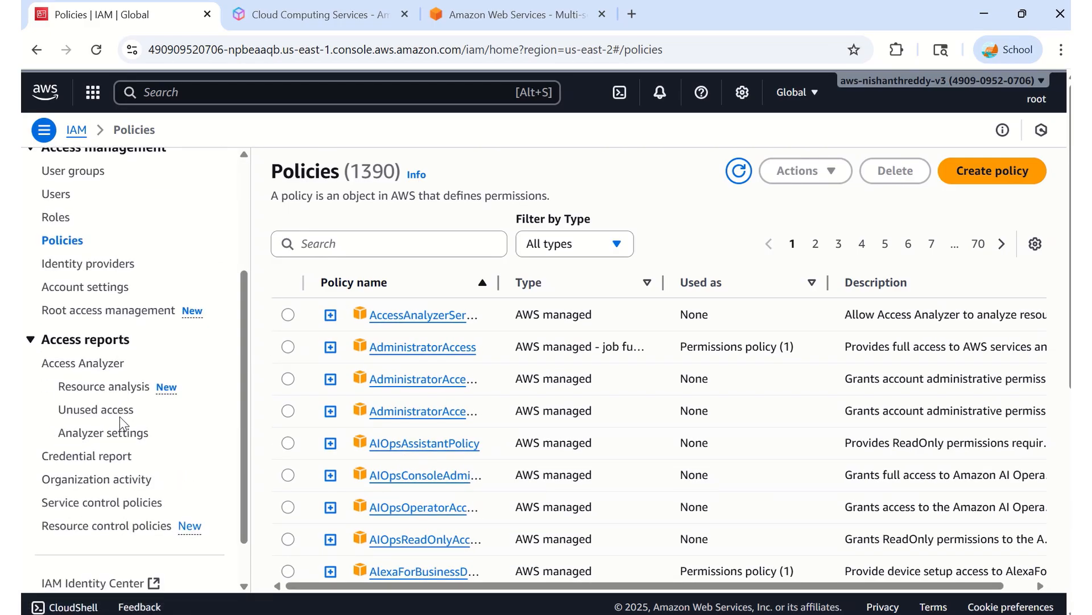
pyautogui.moveTo(531, 5)
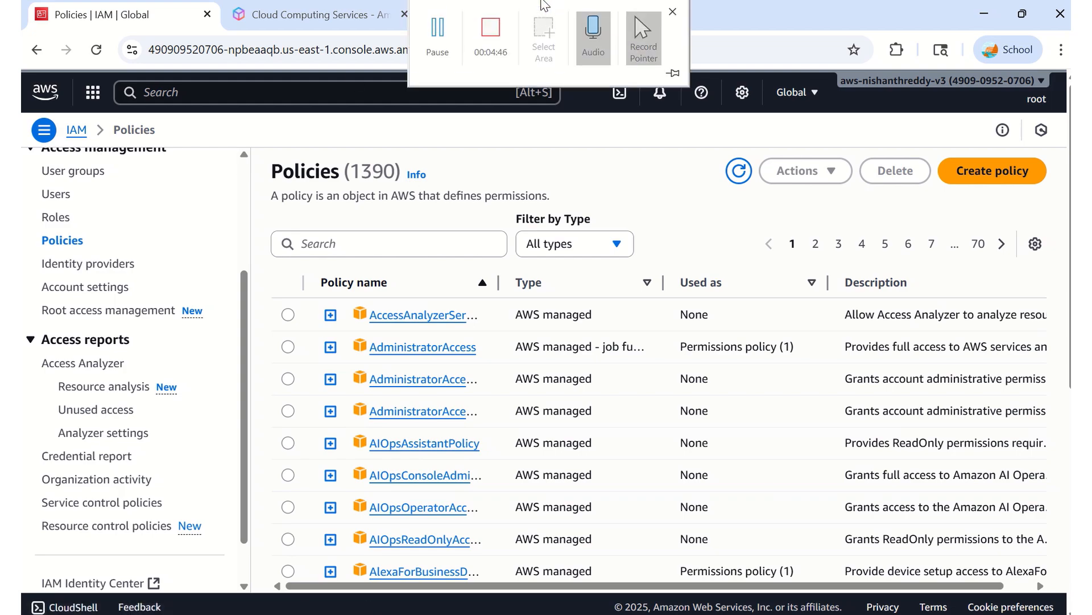
pyautogui.click(438, 35)
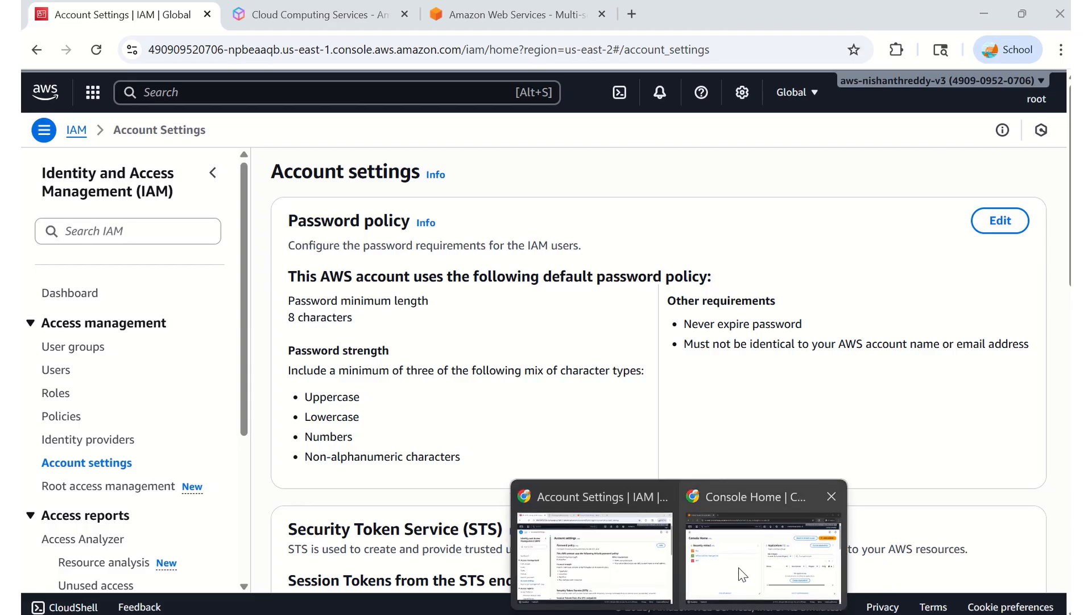
# - Switch to the incognito Console Home window and view the IAM user's account and free plan details, then close them
pyautogui.moveTo(742, 574)
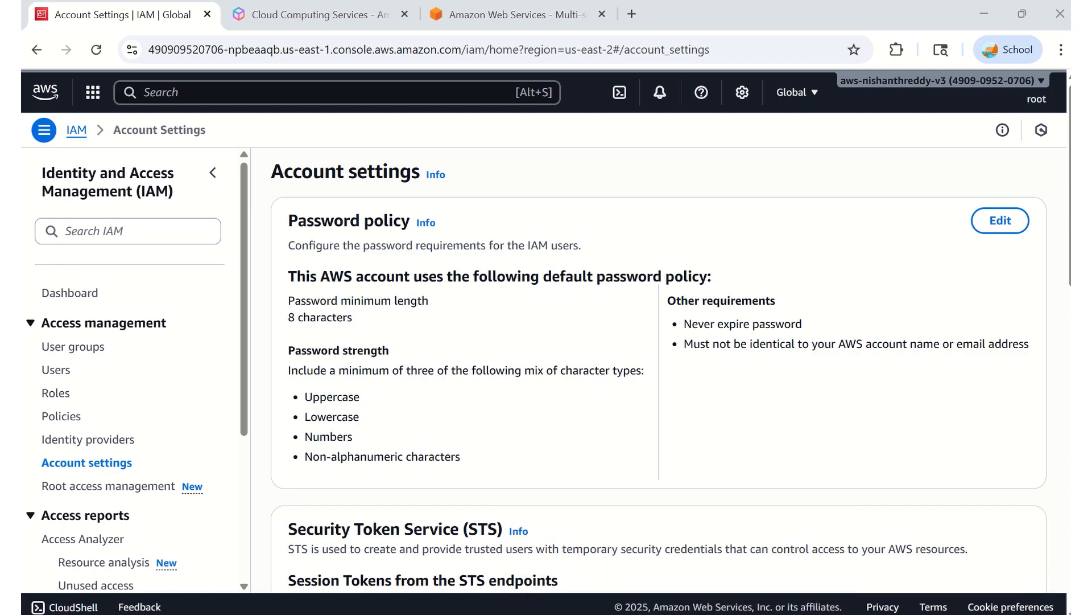
pyautogui.click(717, 576)
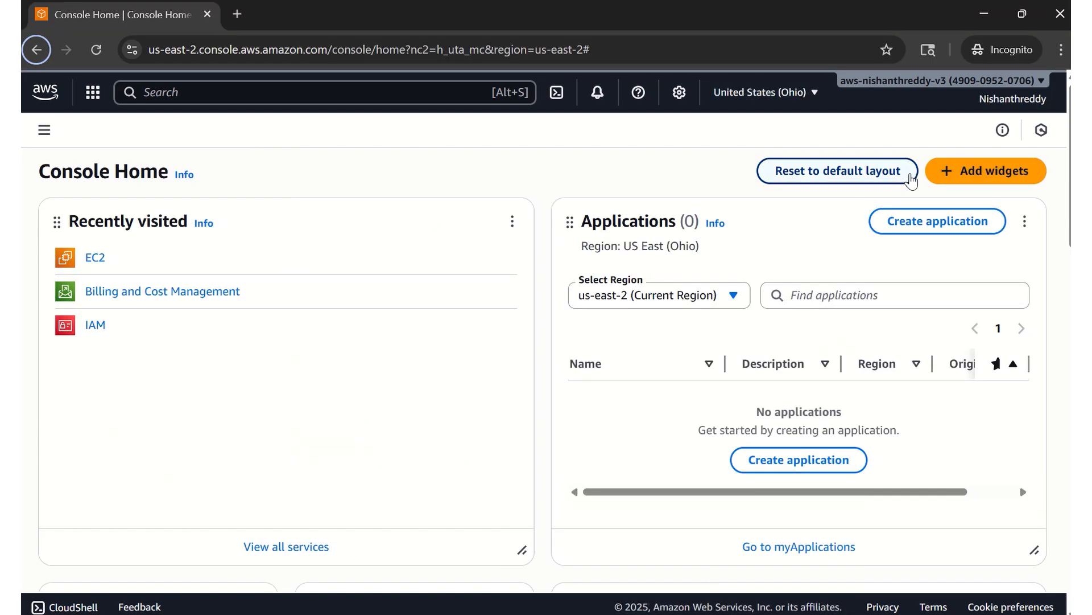
pyautogui.click(999, 91)
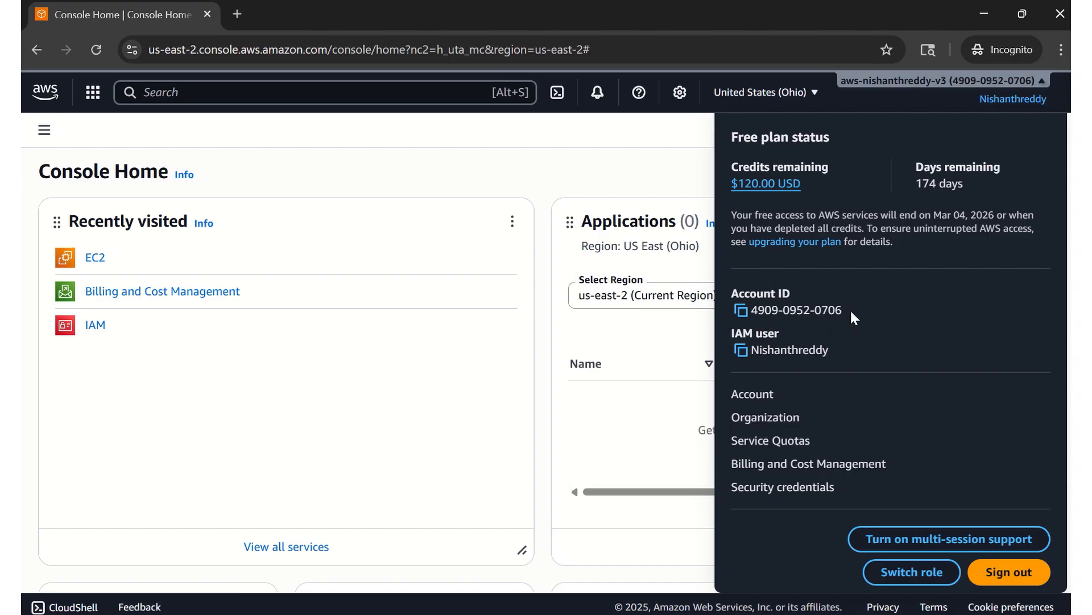
pyautogui.click(611, 163)
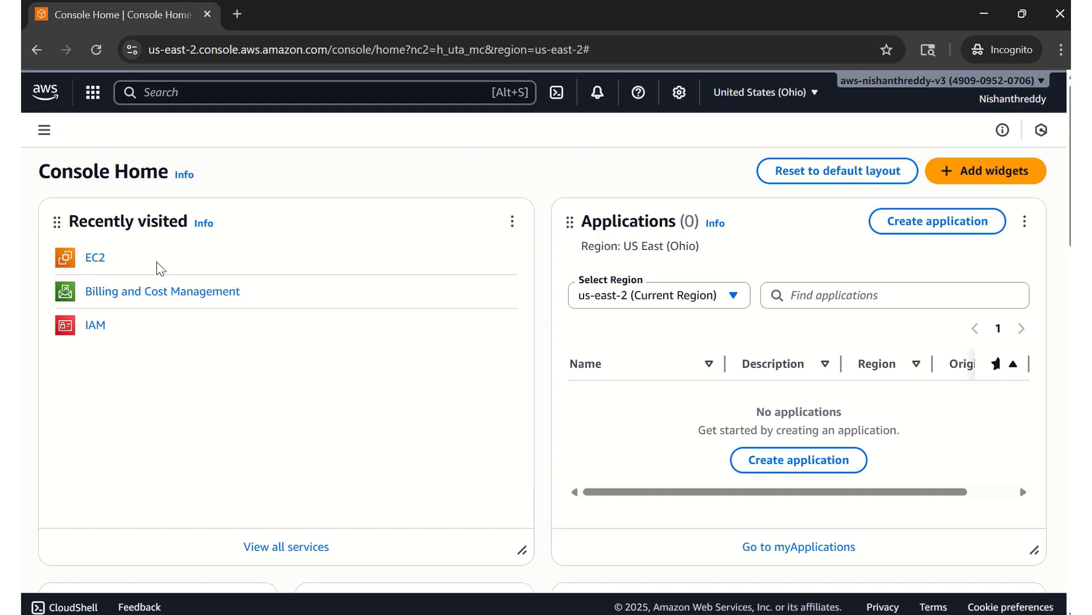
pyautogui.moveTo(553, 4)
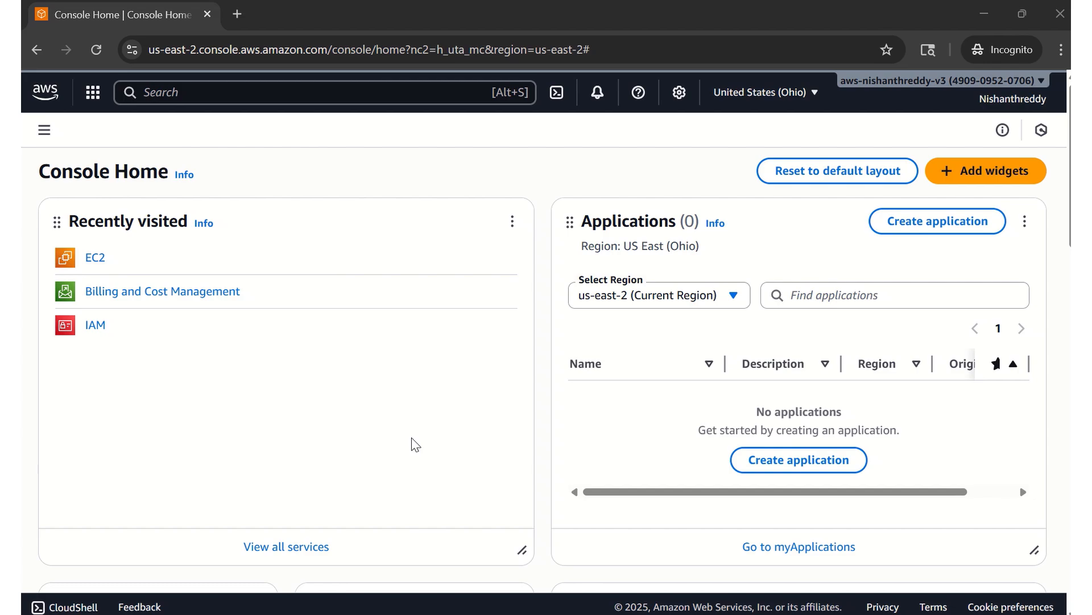
# - Open Command Prompt and check the installed AWS CLI version with "aws --version"
pyautogui.click(270, 613)
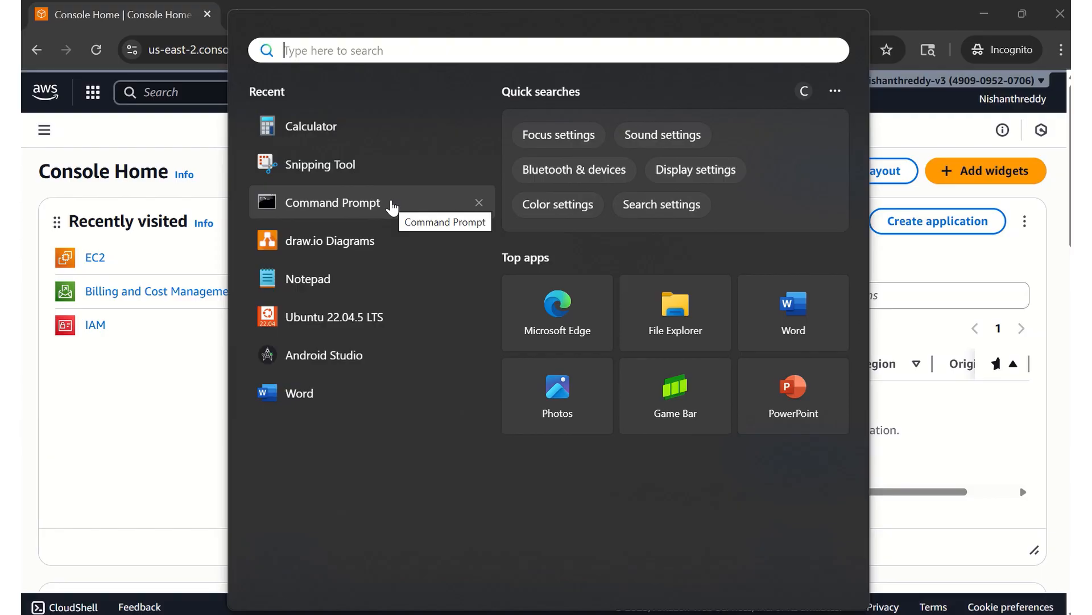
pyautogui.click(391, 206)
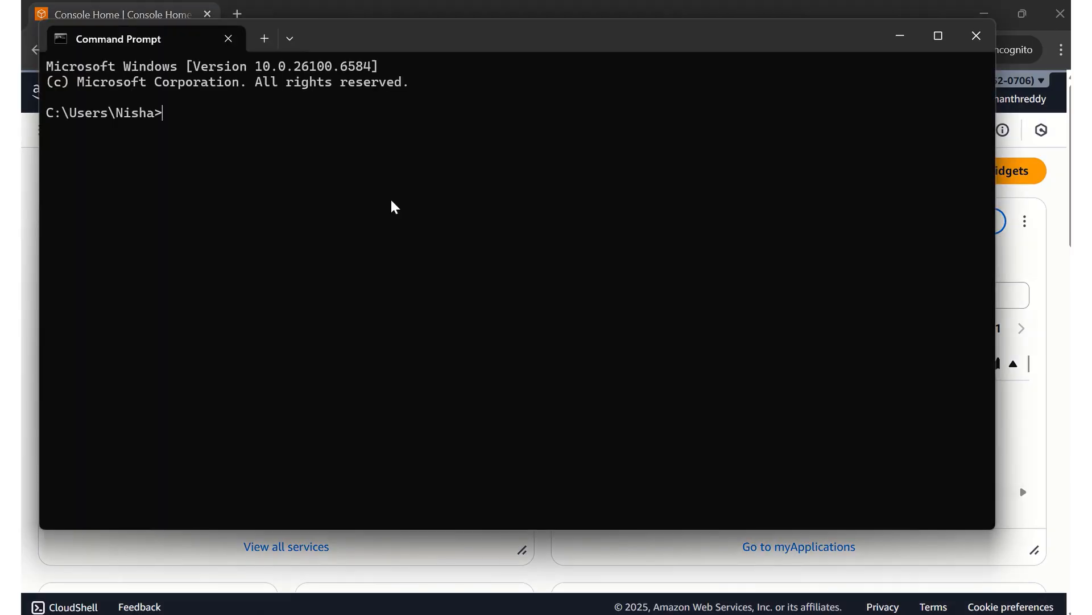
pyautogui.click(290, 40)
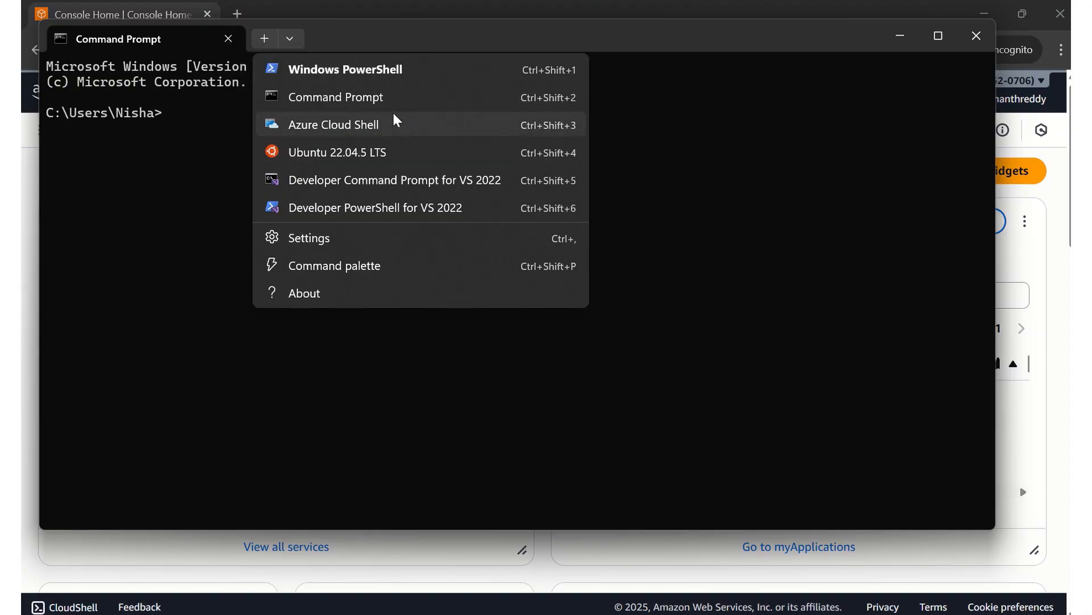
pyautogui.click(206, 219)
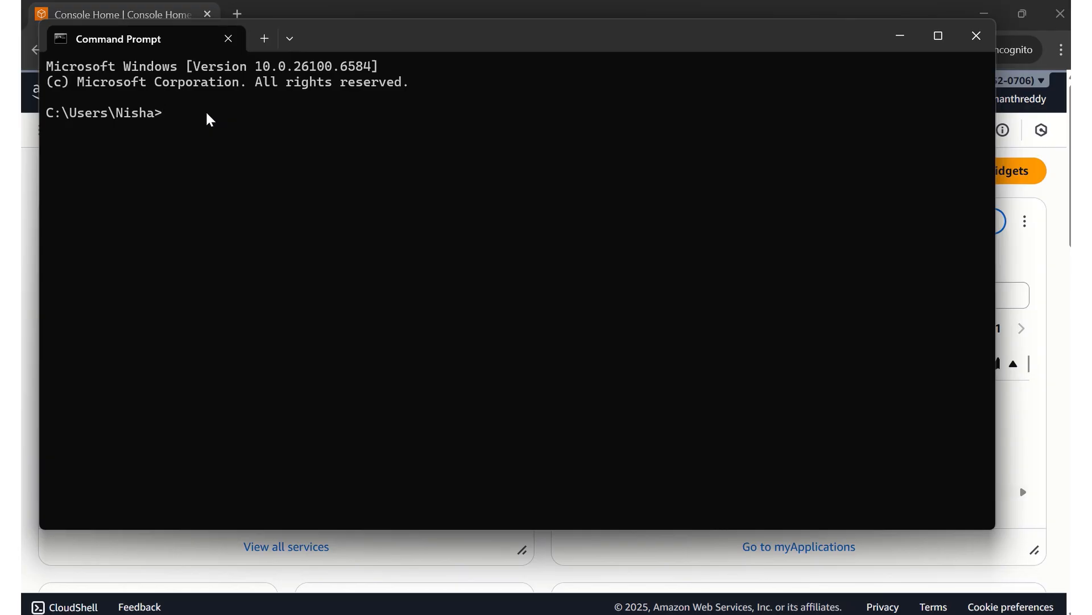
pyautogui.press('BackSpace')
pyautogui.write('aws --version')
pyautogui.press('Return')
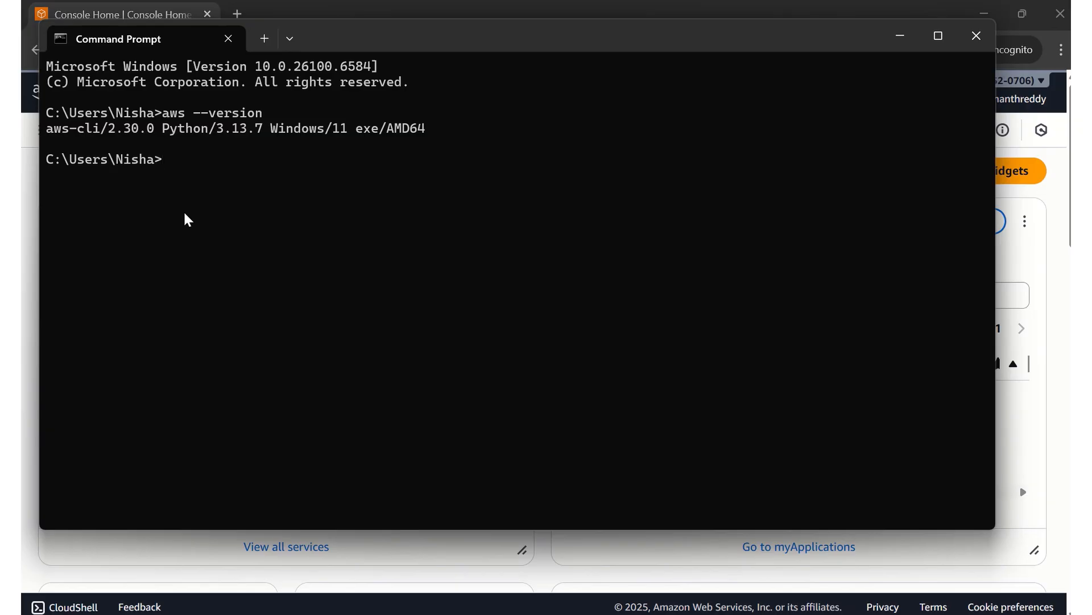
# - List the account's IAM users in Command Prompt with "aws iam list-users", and minimize the window
pyautogui.write('aws iam list-users')
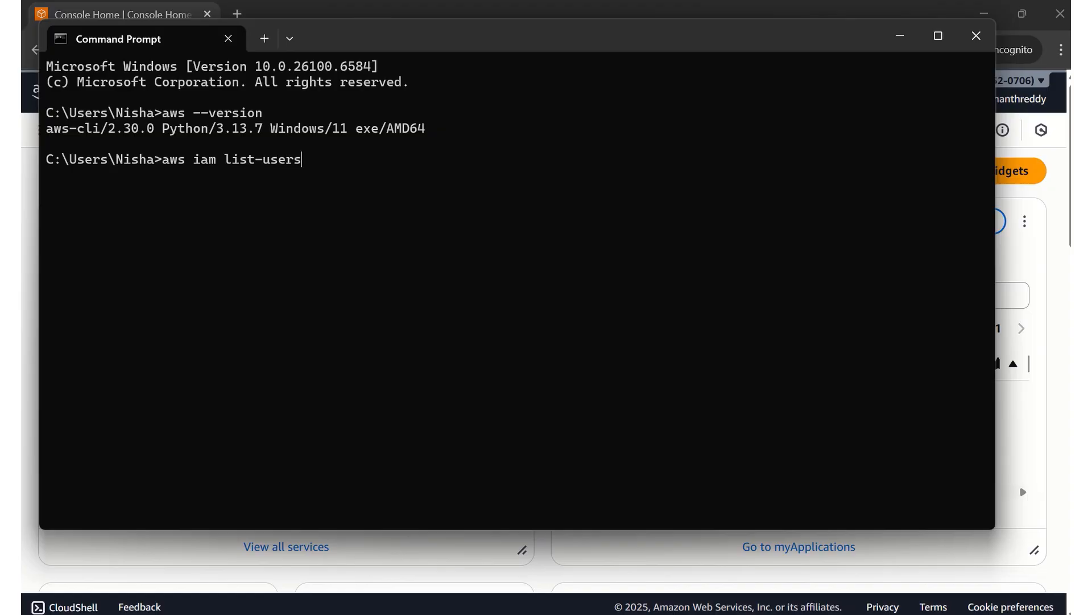
pyautogui.press('Return')
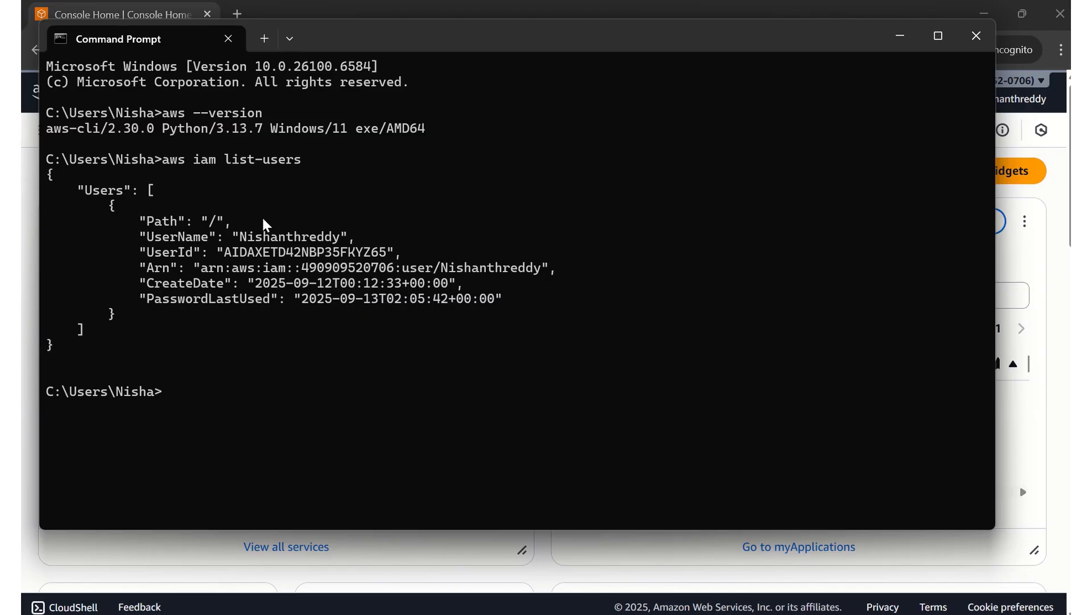
pyautogui.click(902, 41)
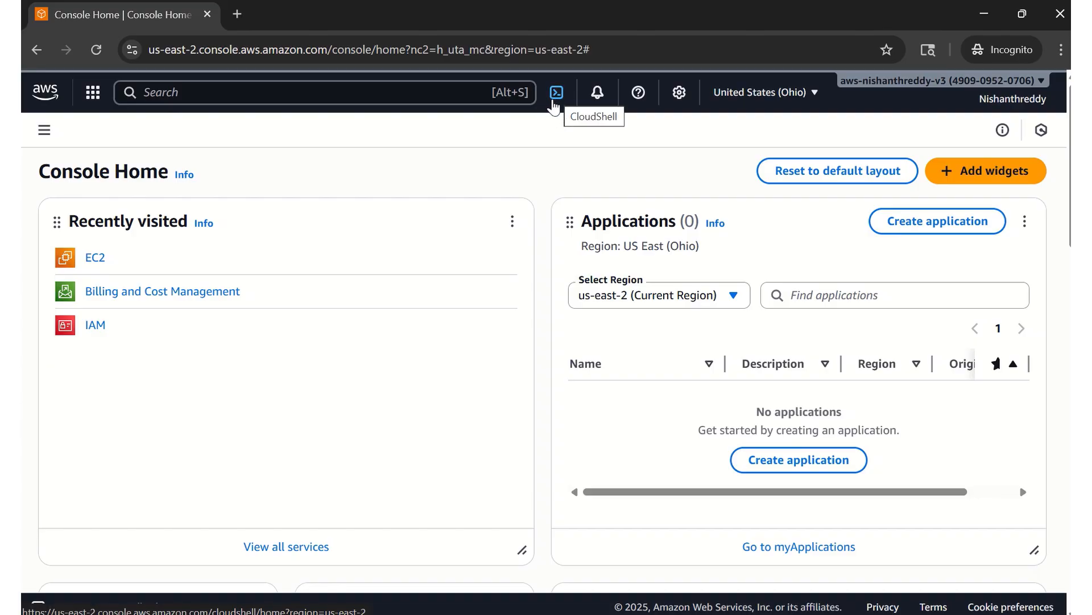
# - Open CloudShell in the AWS console, enlarge its pane, and run "aws --version"
pyautogui.click(557, 95)
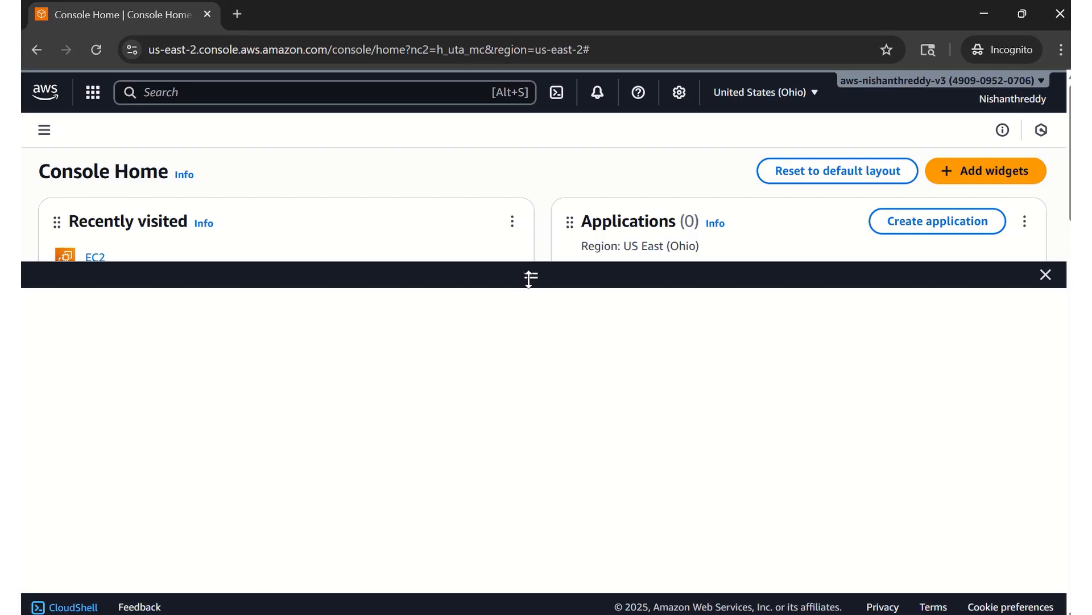
pyautogui.moveTo(530, 280); pyautogui.dragTo(533, 191)
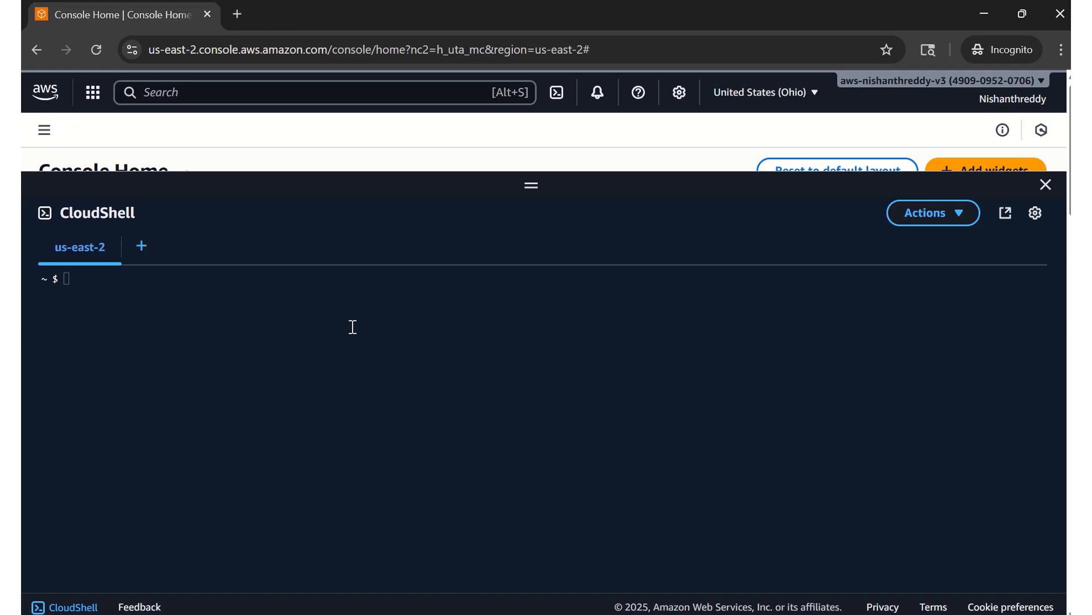
pyautogui.click(72, 285)
pyautogui.write('aws --version')
pyautogui.press('Return')
# - Run "aws iam list-users" in CloudShell and close the CloudShell pane
pyautogui.write('aws')
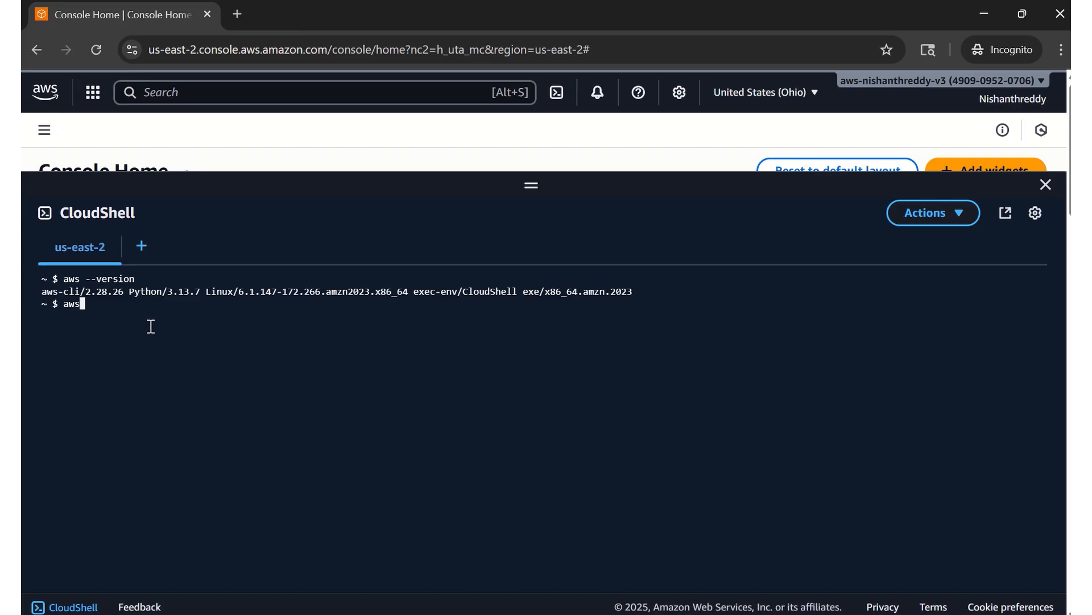
pyautogui.write(' iam lis')
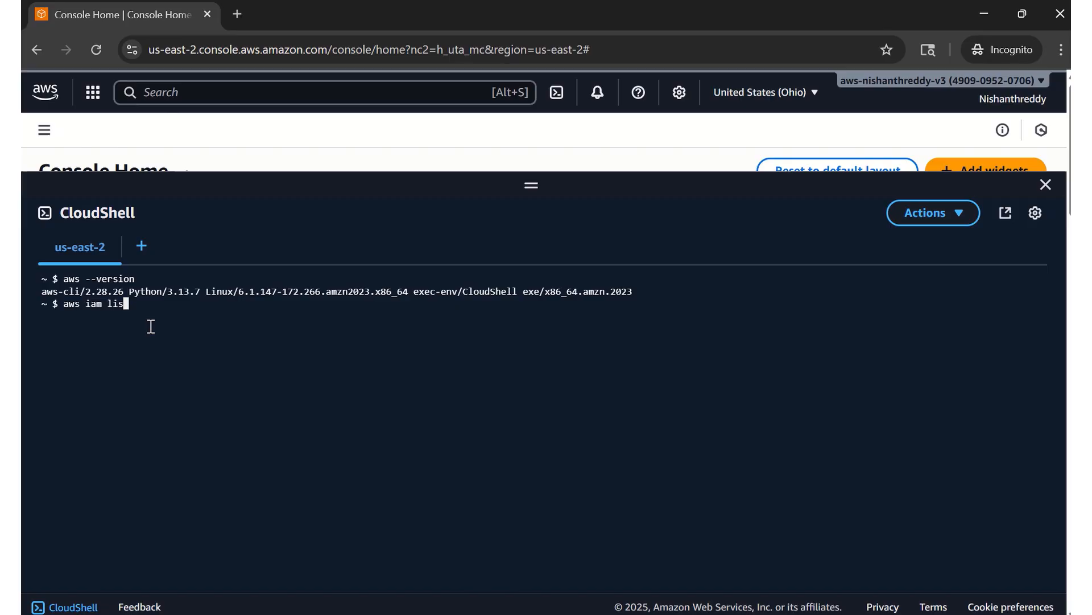
pyautogui.write('t-users')
pyautogui.press('Return')
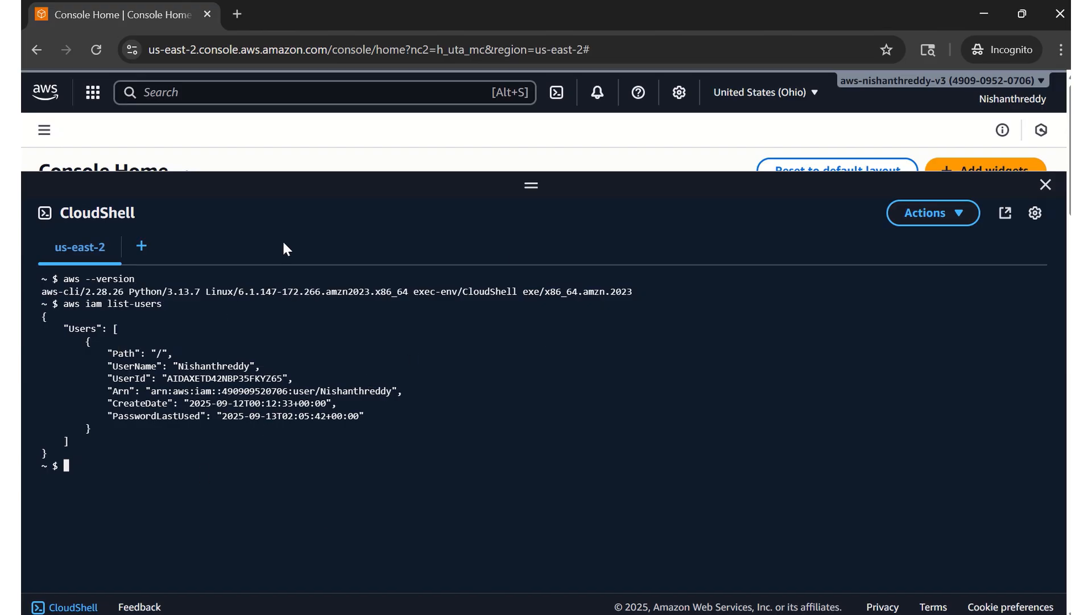
pyautogui.click(1046, 185)
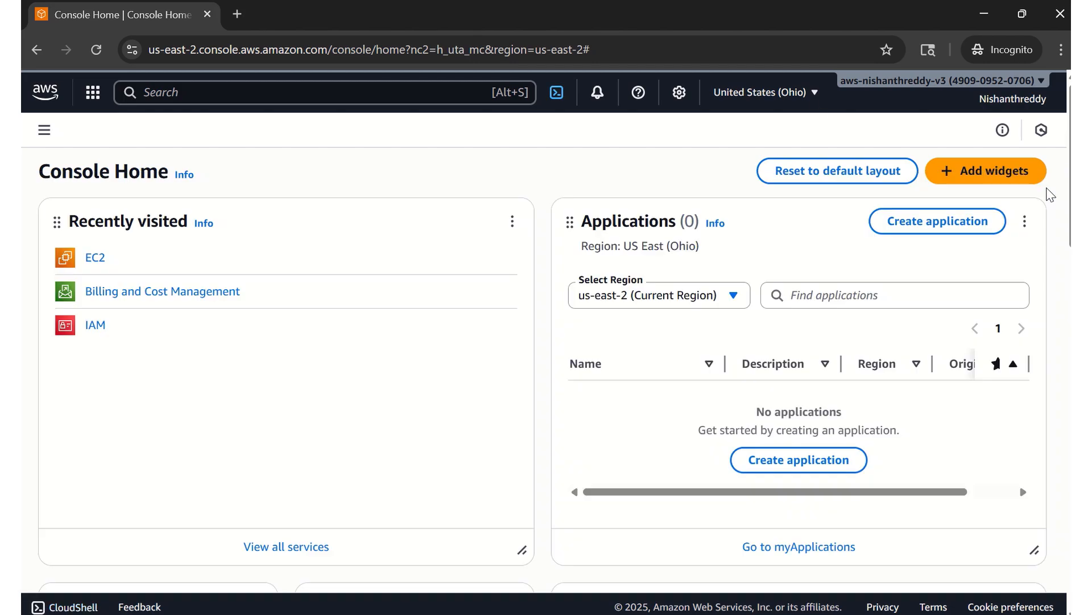
pyautogui.moveTo(517, 6)
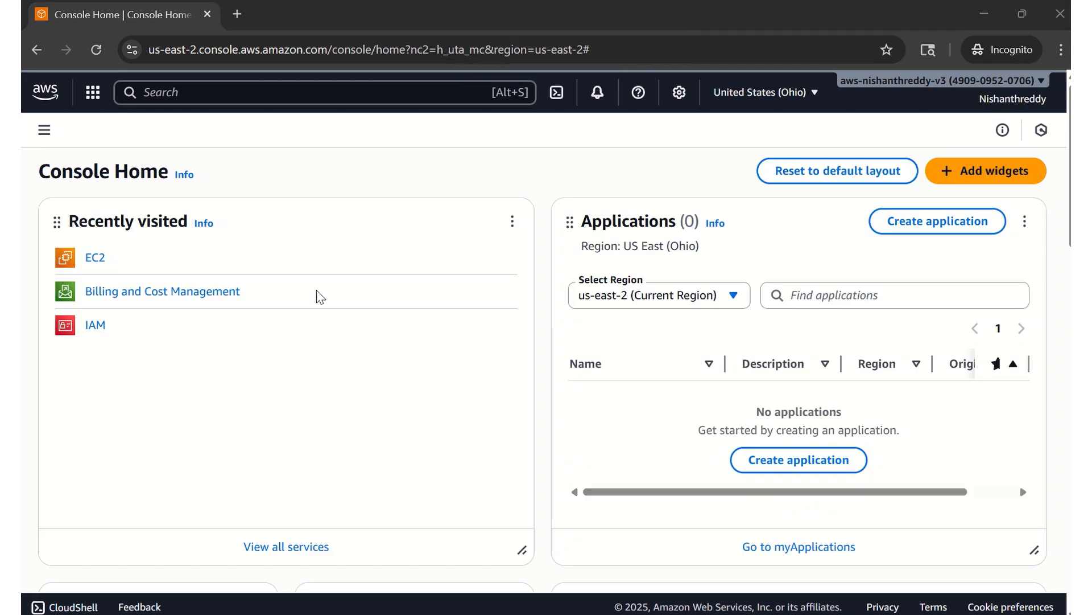
# - Open the EC2 service and examine its dashboard's resources, instance launch, service health and zones sections
pyautogui.click(97, 260)
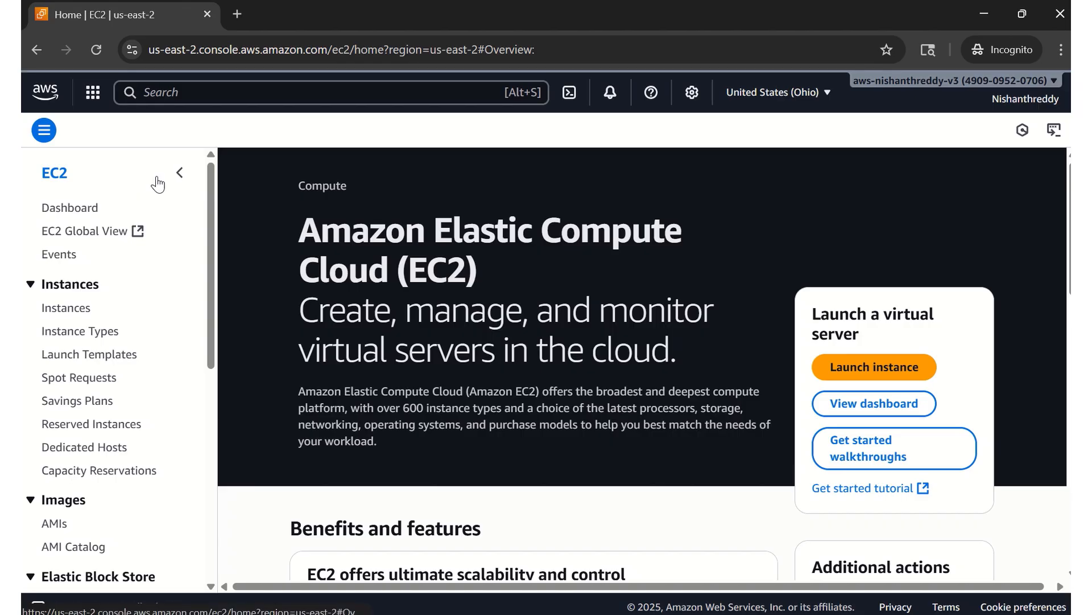
pyautogui.click(82, 208)
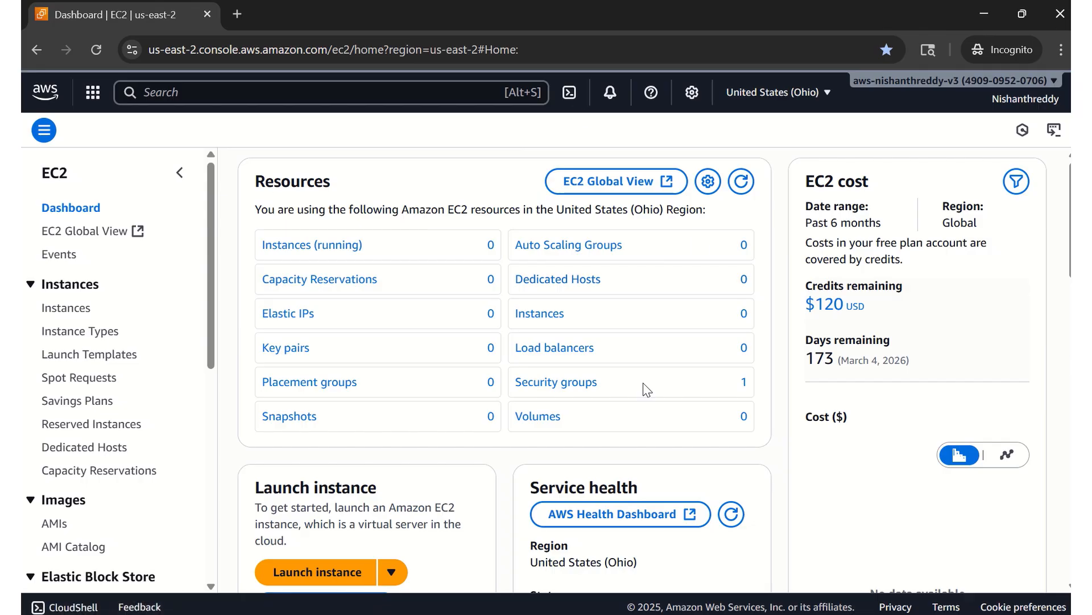
pyautogui.scroll(-3, 517, 324)
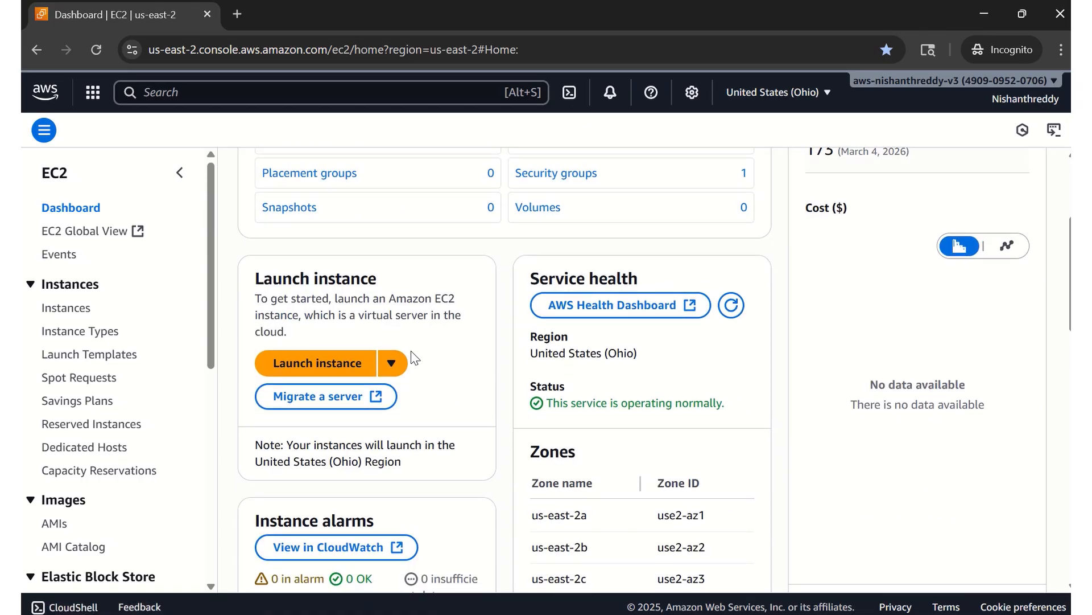
pyautogui.scroll(-3, 410, 358)
pyautogui.scroll(6, 412, 358)
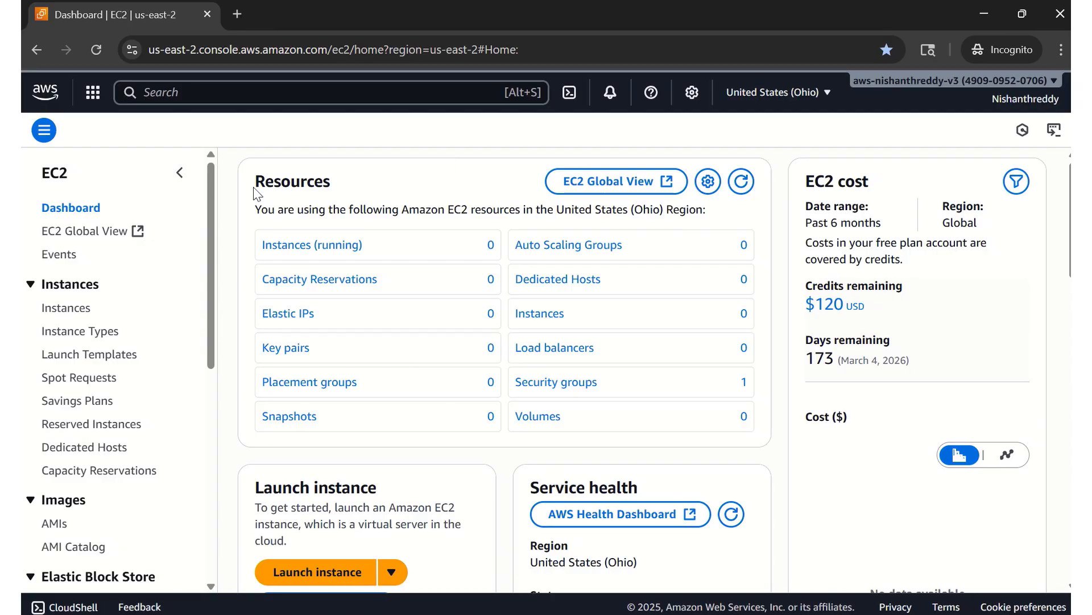
# - Open EC2 Global View and examine the resource summary and the resource explorer's list of Regions
pyautogui.click(85, 234)
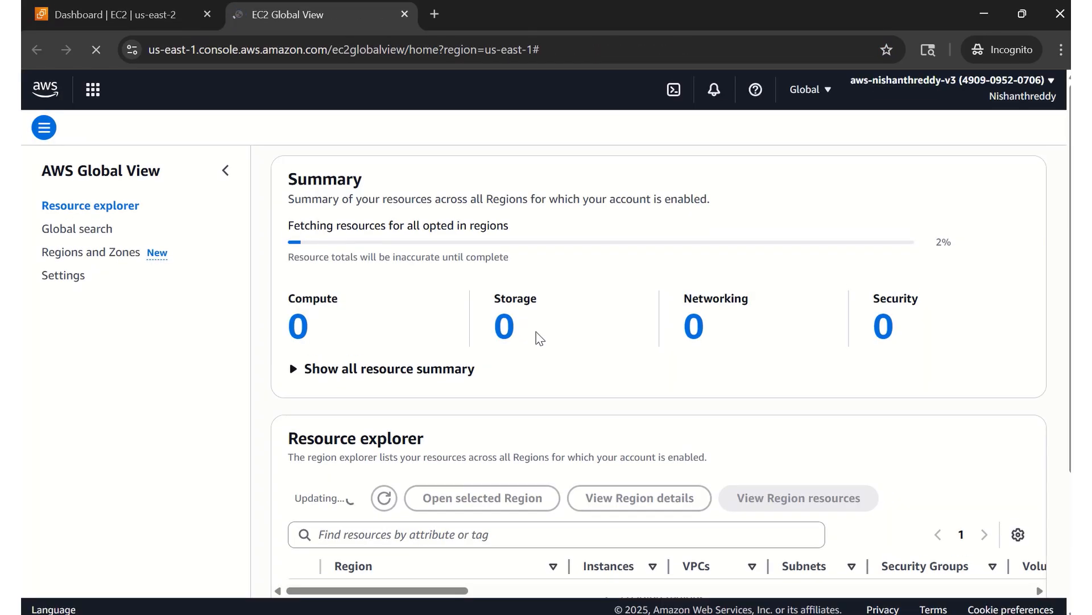
pyautogui.scroll(-4, 540, 338)
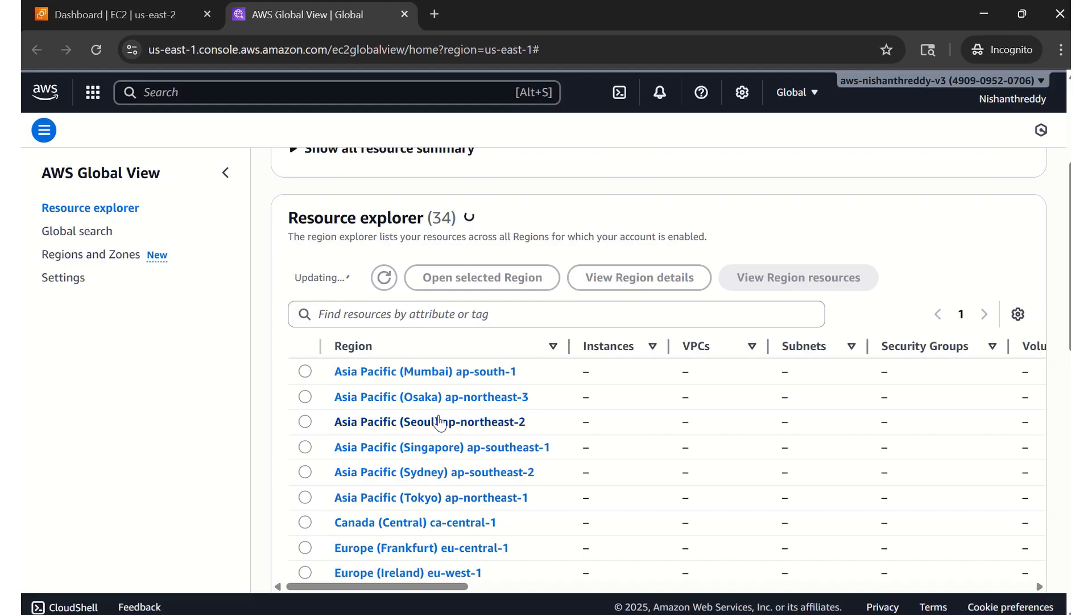
pyautogui.scroll(-8, 398, 424)
pyautogui.scroll(-1, 442, 421)
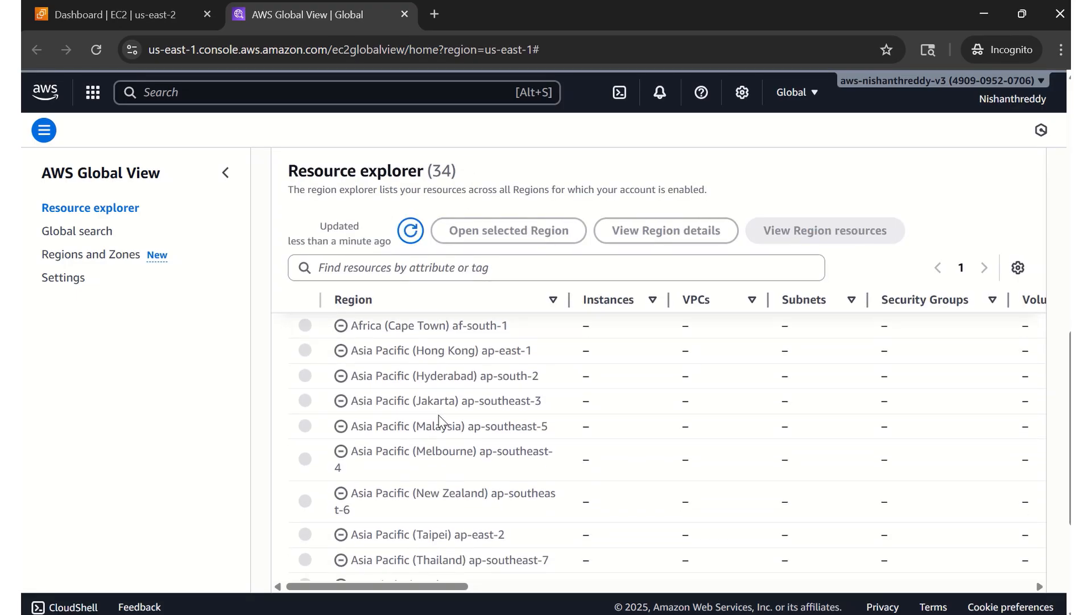
pyautogui.scroll(-4, 442, 421)
pyautogui.scroll(4, 440, 416)
pyautogui.scroll(10, 440, 415)
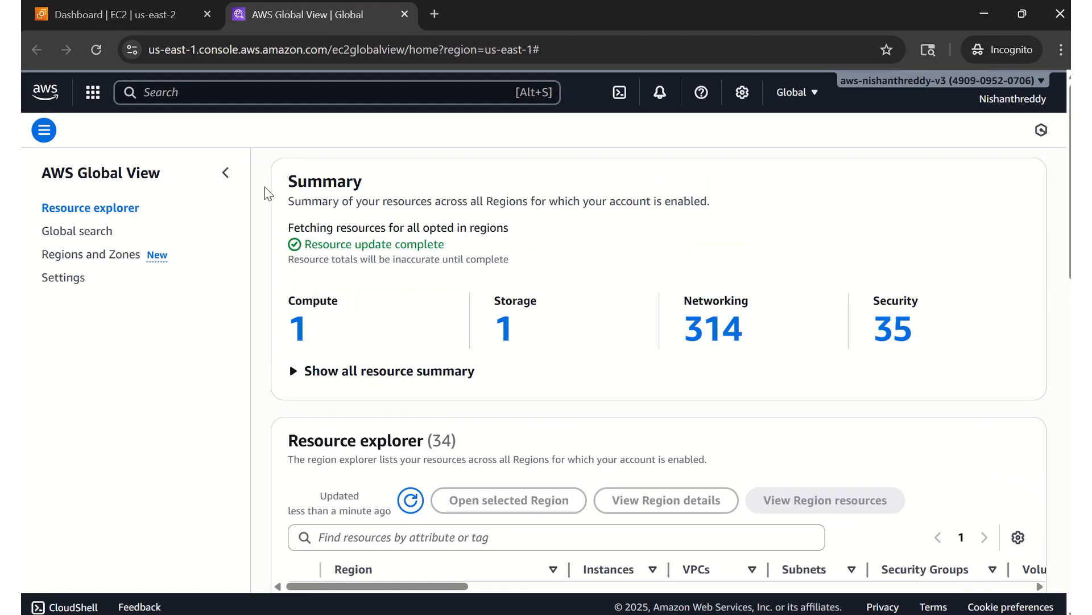
# - Return to the EC2 dashboard, open the Instances list, and open the form for launching an instance
pyautogui.click(116, 19)
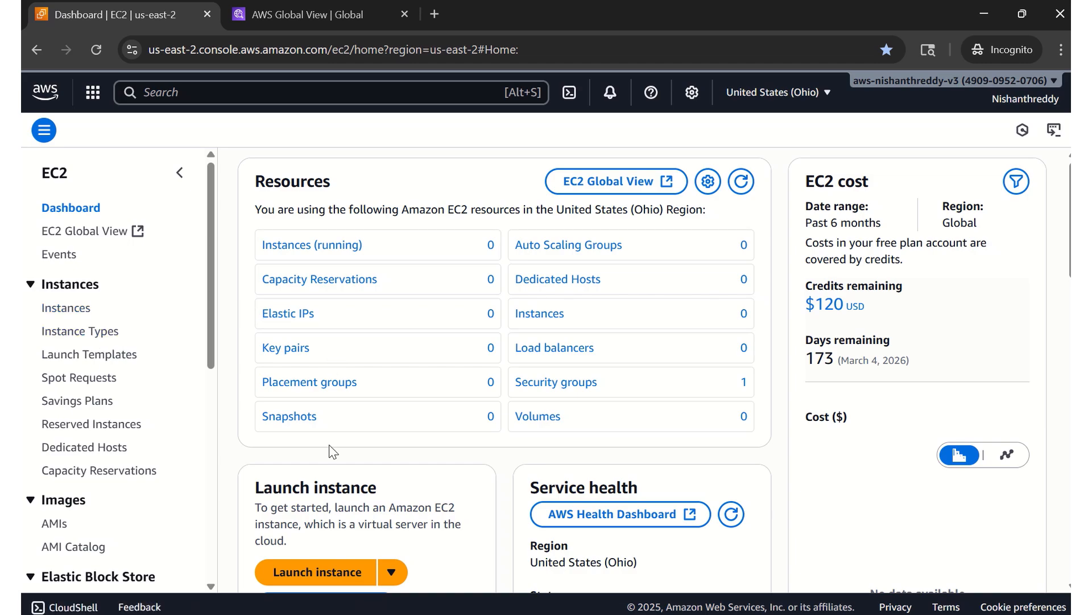
pyautogui.scroll(-3, 330, 449)
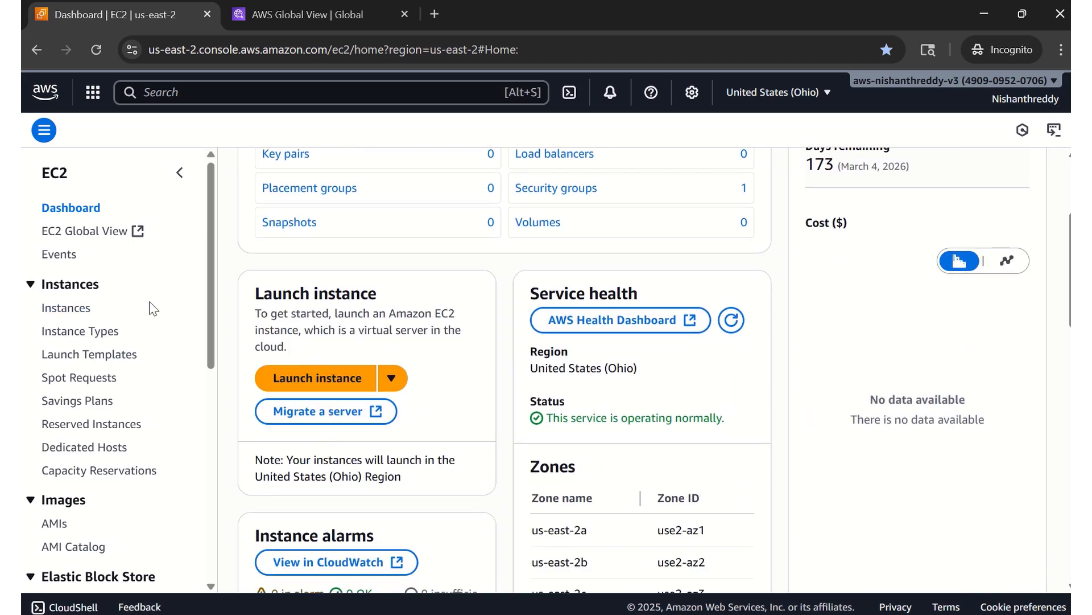
pyautogui.moveTo(97, 312); pyautogui.dragTo(68, 309)
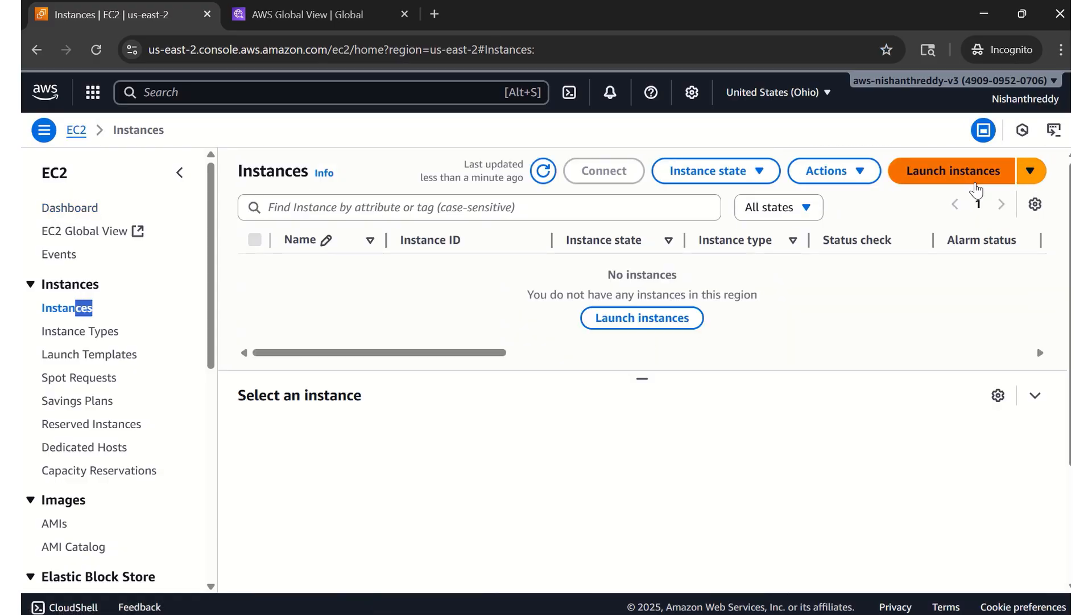
pyautogui.click(946, 179)
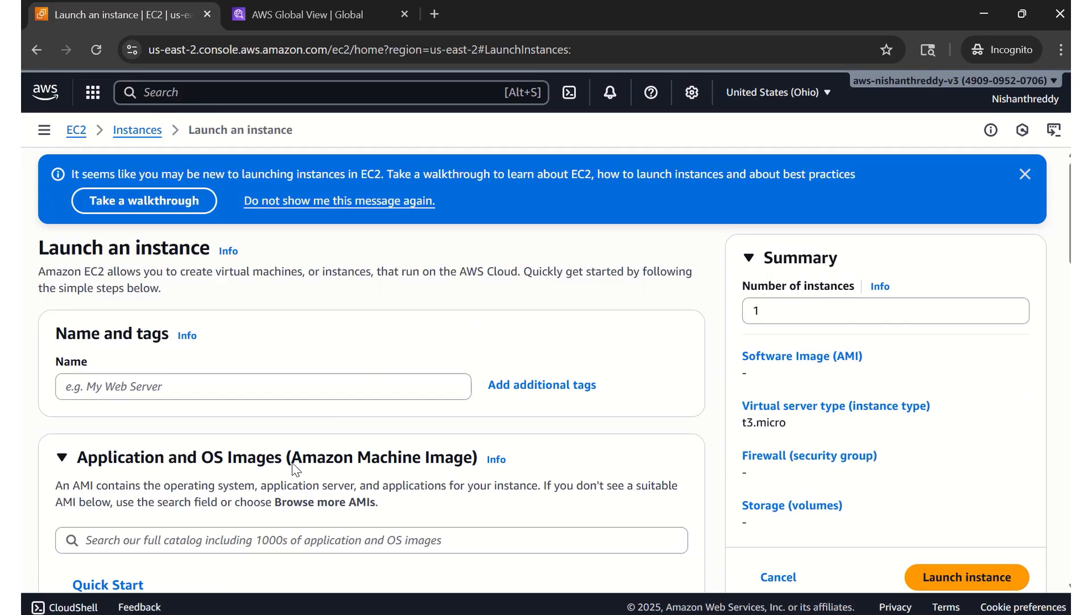
# - Examine the launch form's Name and tags section and the Application and OS Images quick-start choices
pyautogui.scroll(-6, 292, 462)
pyautogui.scroll(-4, 292, 462)
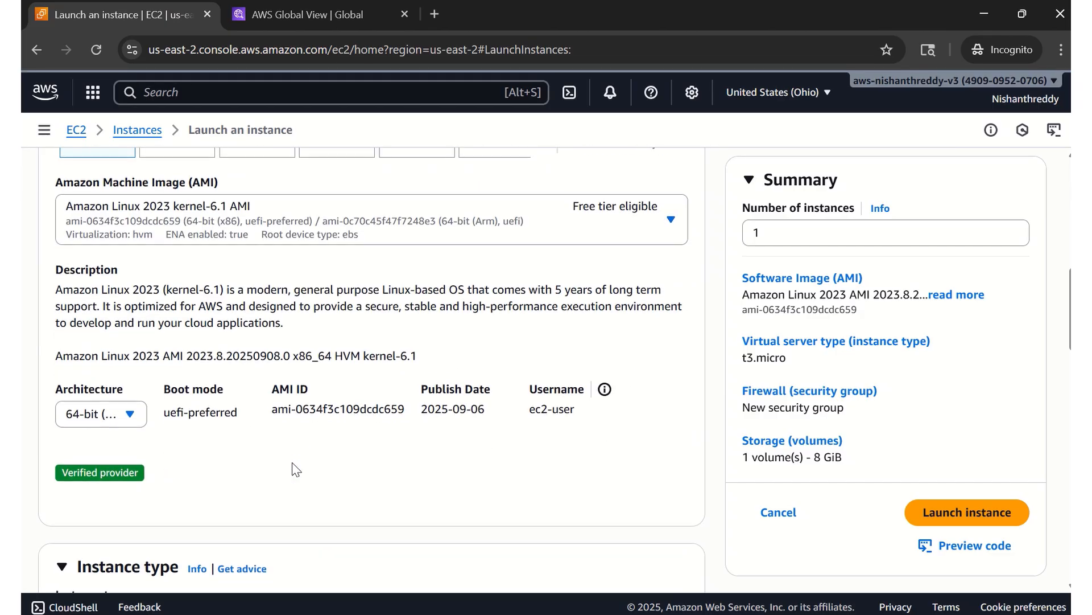
pyautogui.scroll(10, 292, 462)
pyautogui.scroll(-1, 376, 319)
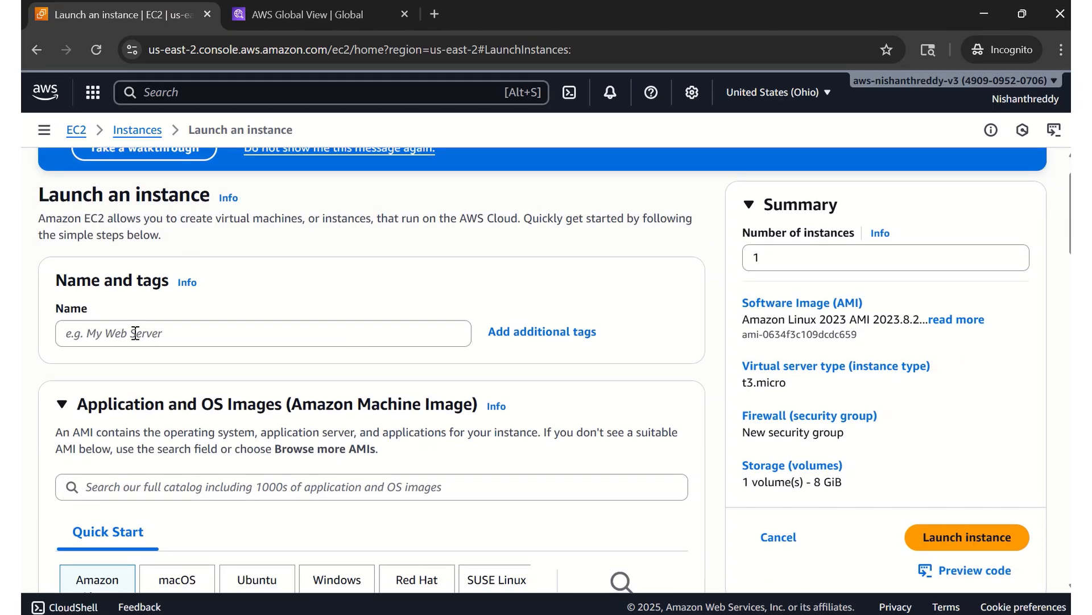
pyautogui.click(83, 333)
pyautogui.scroll(-4, 192, 365)
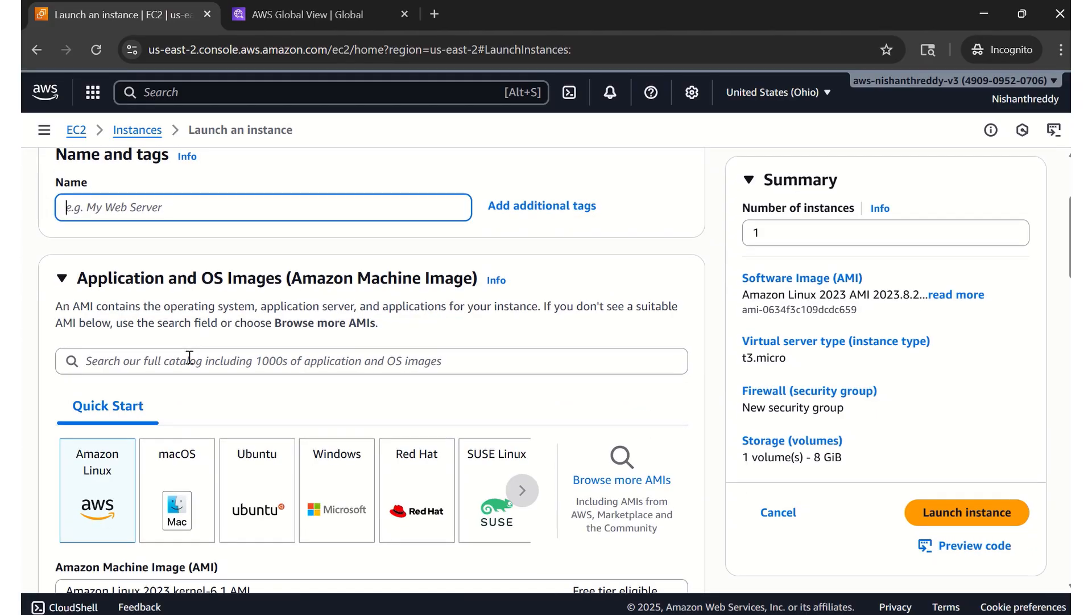
pyautogui.scroll(1, 196, 310)
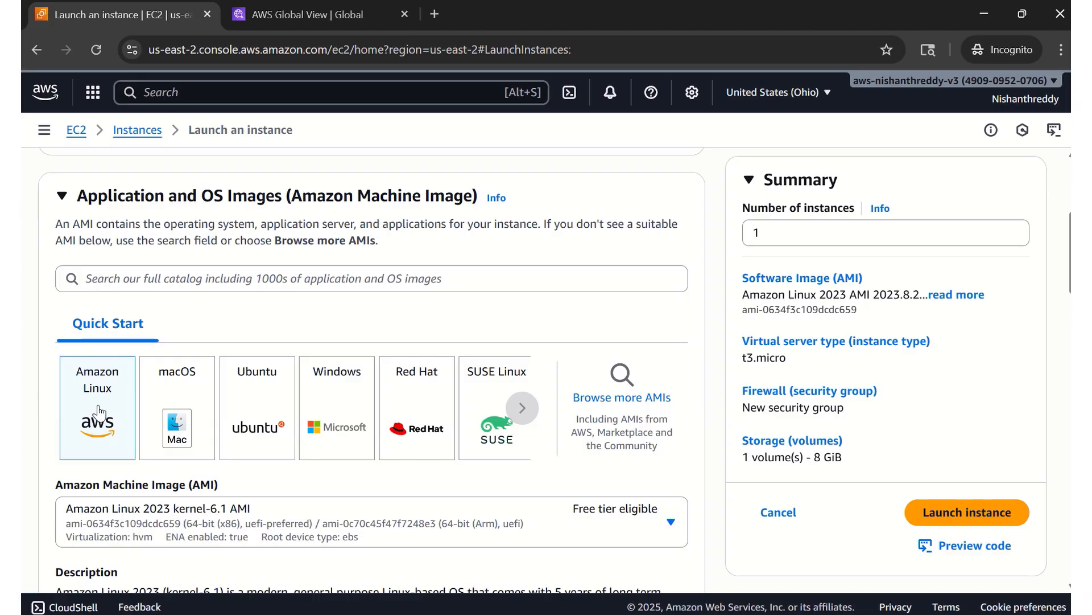
# - Examine the Amazon Linux AMI's description and its available architecture options, leaving the selection as it is
pyautogui.scroll(-2, 98, 408)
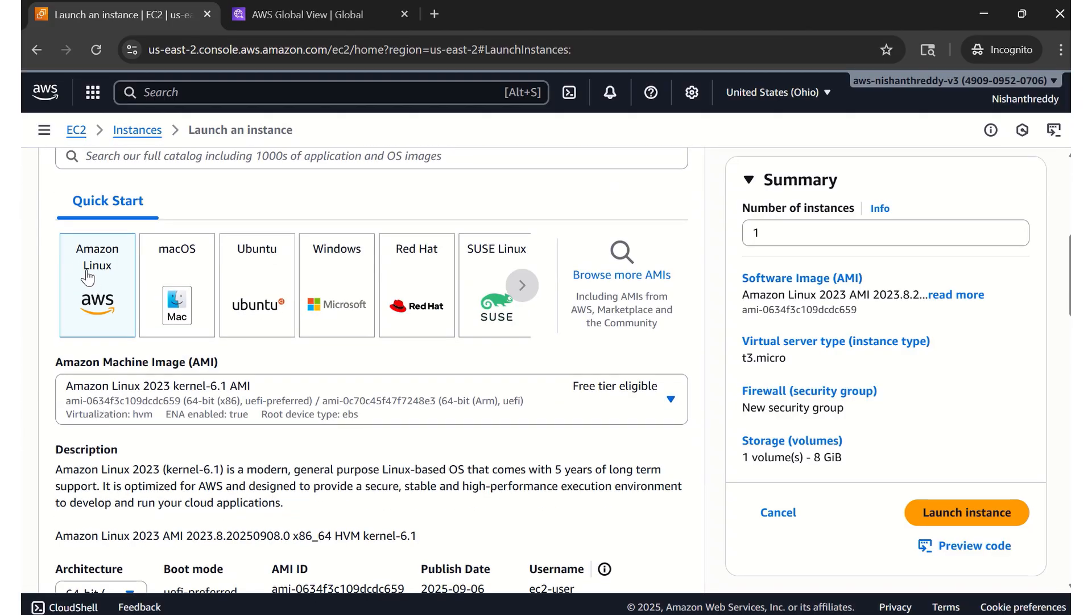
pyautogui.scroll(-2, 131, 431)
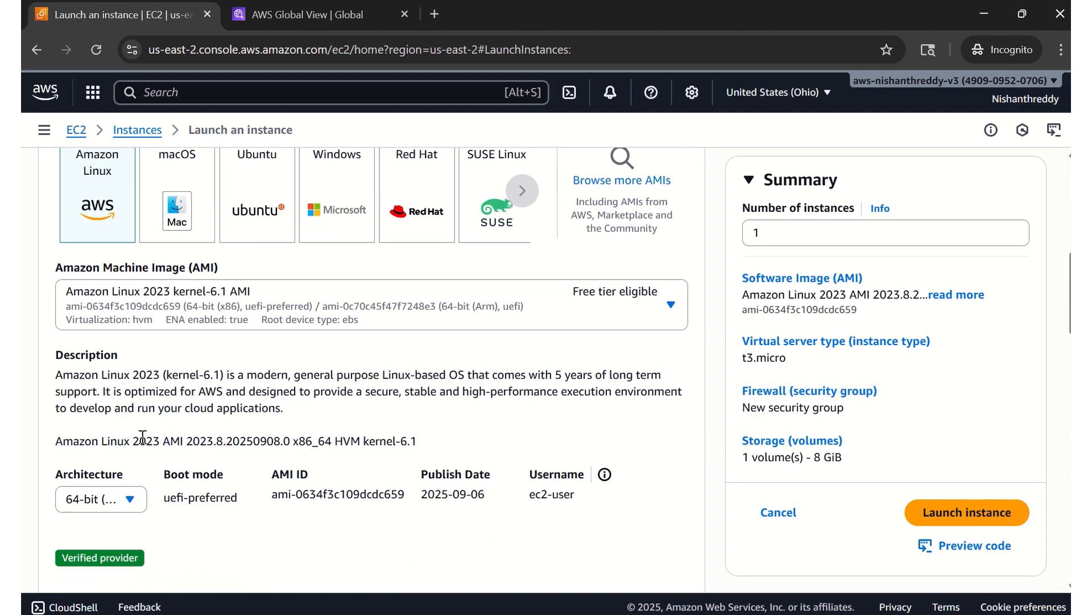
pyautogui.scroll(-2, 145, 443)
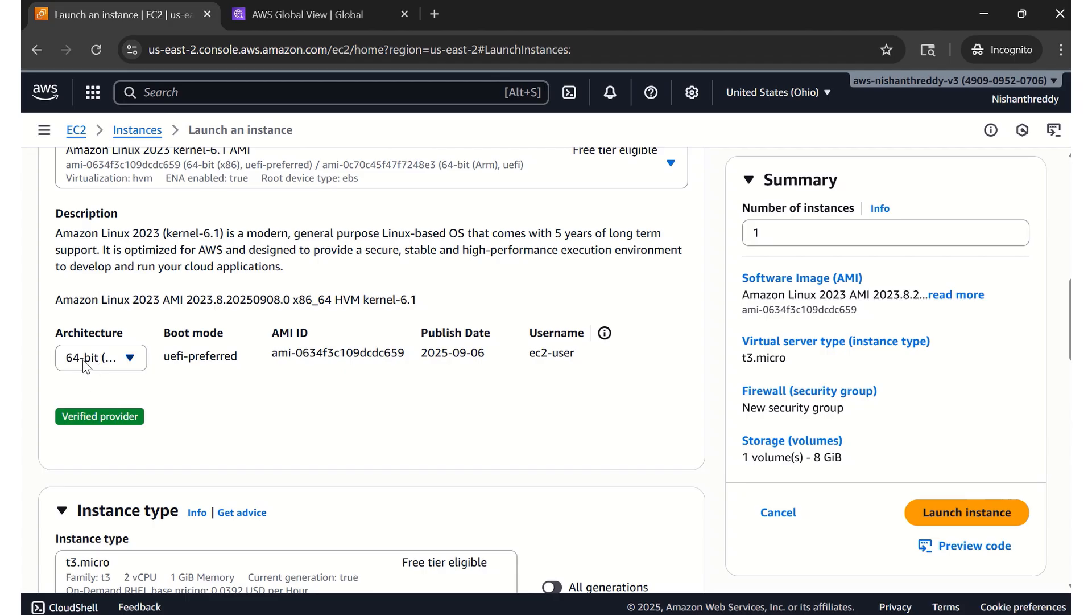
pyautogui.click(106, 365)
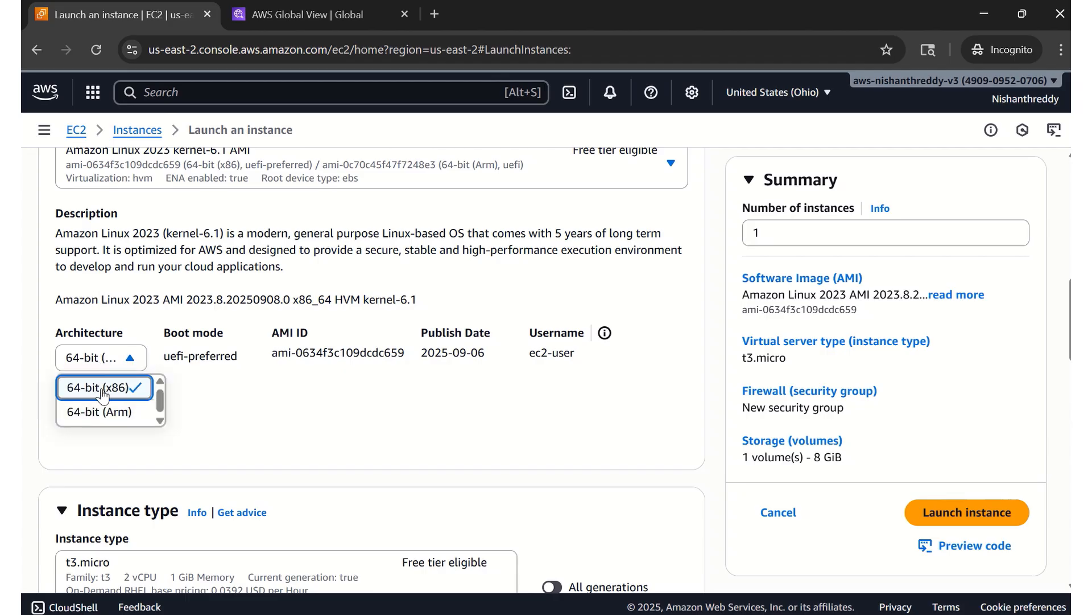
pyautogui.click(258, 414)
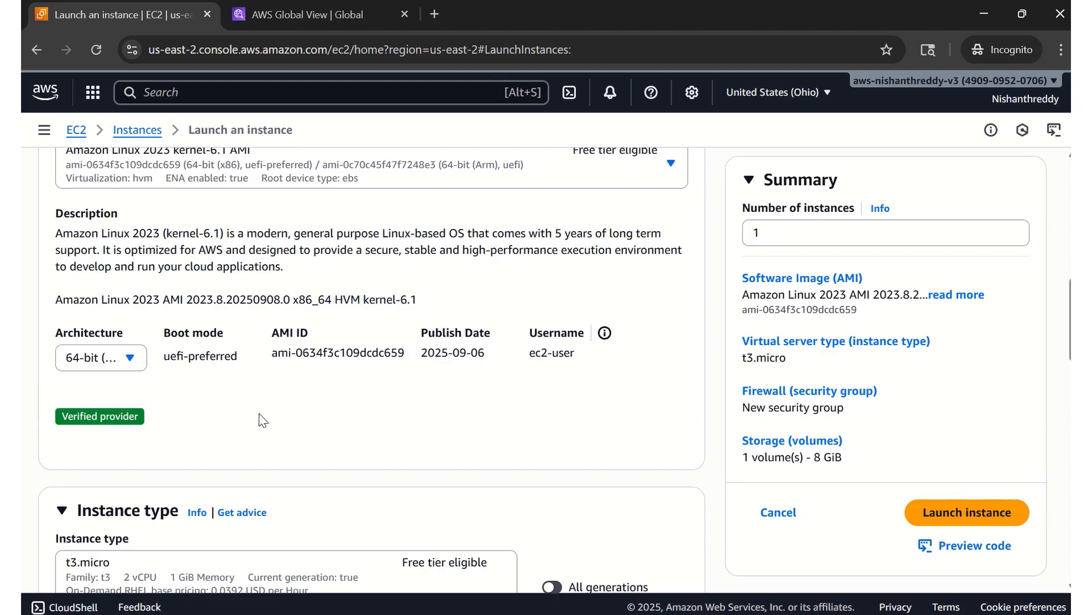
# - Examine the Instance type section and the choices offered for the key pair name
pyautogui.scroll(-4, 258, 413)
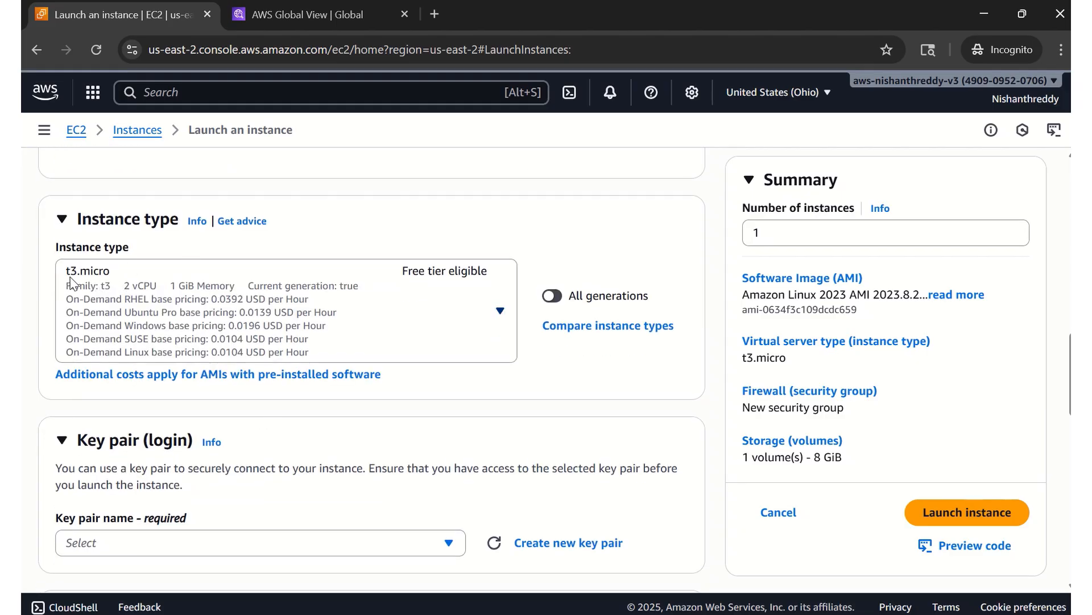
pyautogui.scroll(-3, 197, 305)
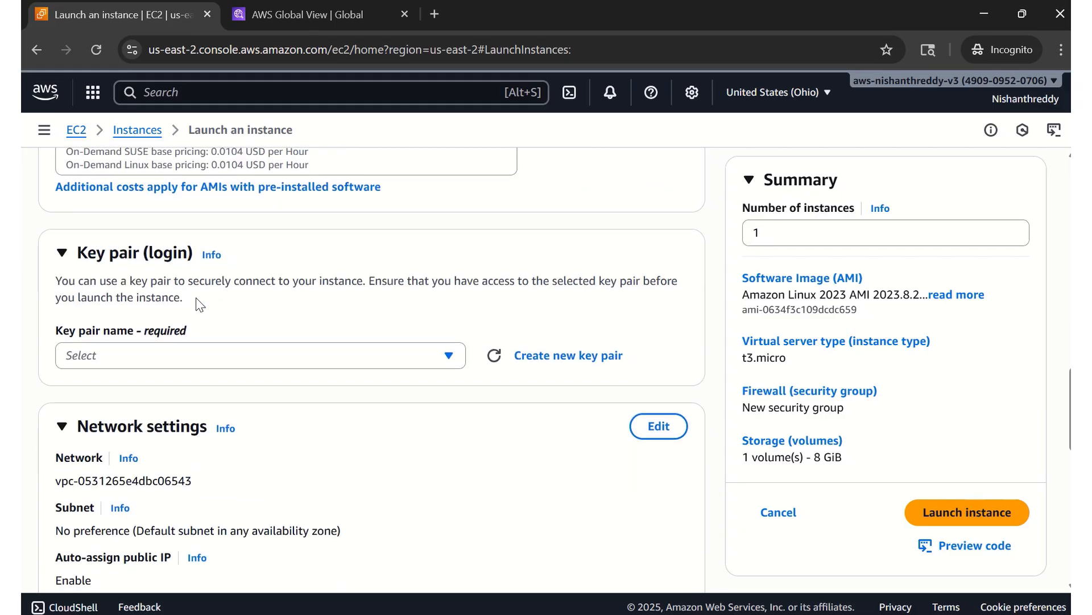
pyautogui.click(138, 360)
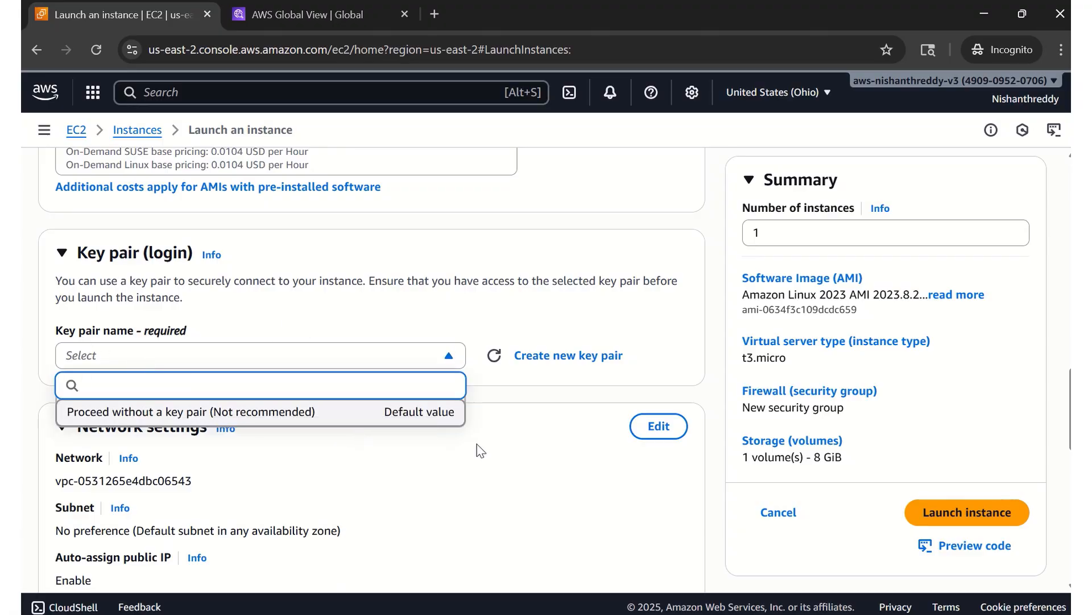
# - Open the new key pair form, examine its key type and private key format options, and close it without creating one
pyautogui.click(545, 357)
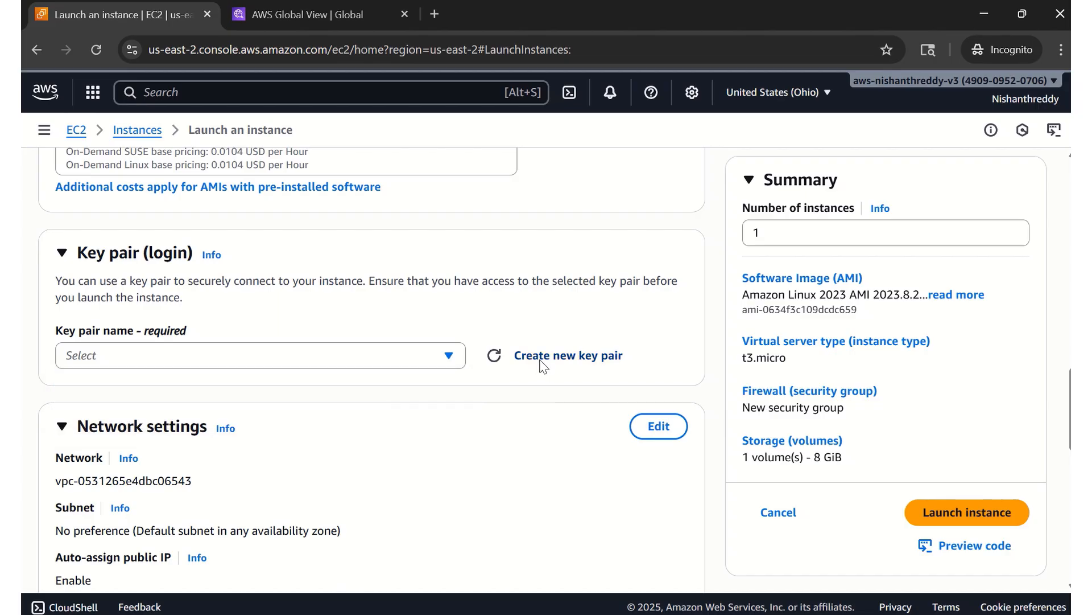
pyautogui.scroll(-1, 525, 414)
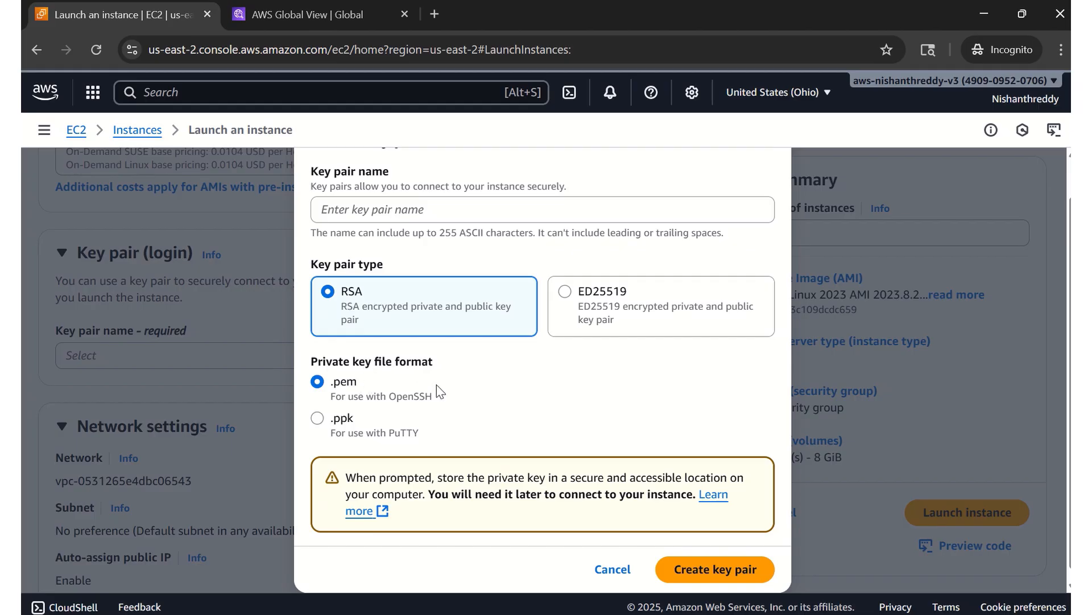
pyautogui.click(336, 427)
pyautogui.scroll(1, 508, 408)
pyautogui.click(765, 182)
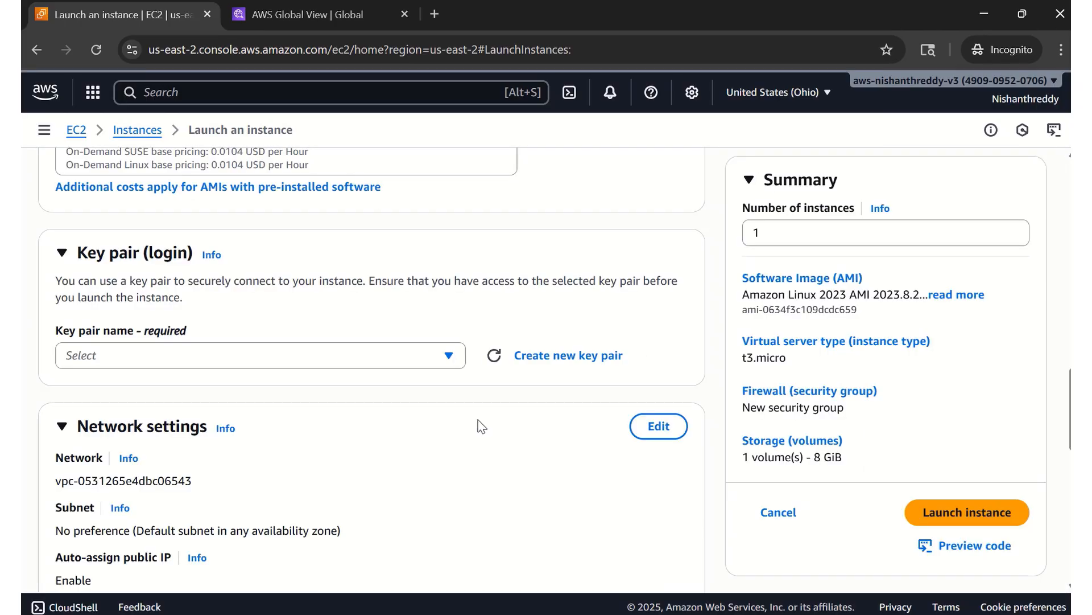
# - Examine the rest of the launch form, including the Configure storage section, and return to its beginning
pyautogui.scroll(-10, 480, 422)
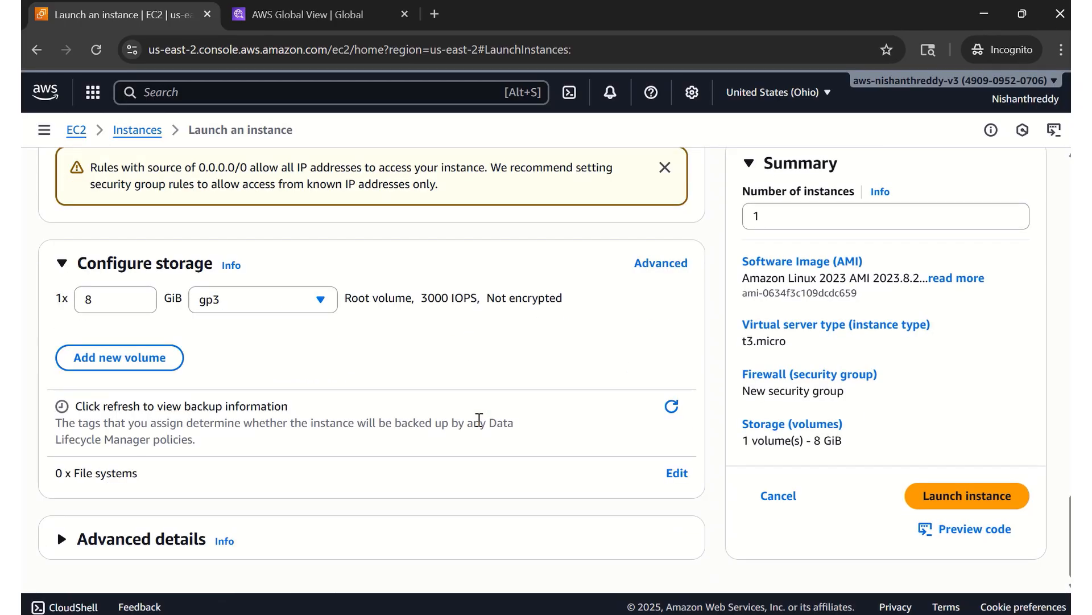
pyautogui.scroll(10, 299, 450)
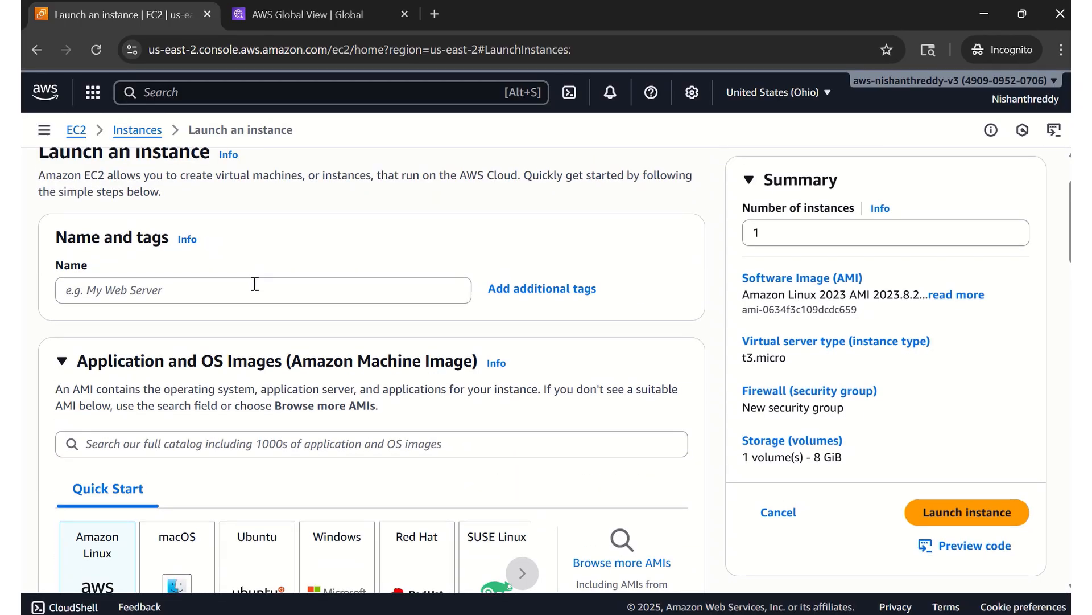
pyautogui.click(437, 28)
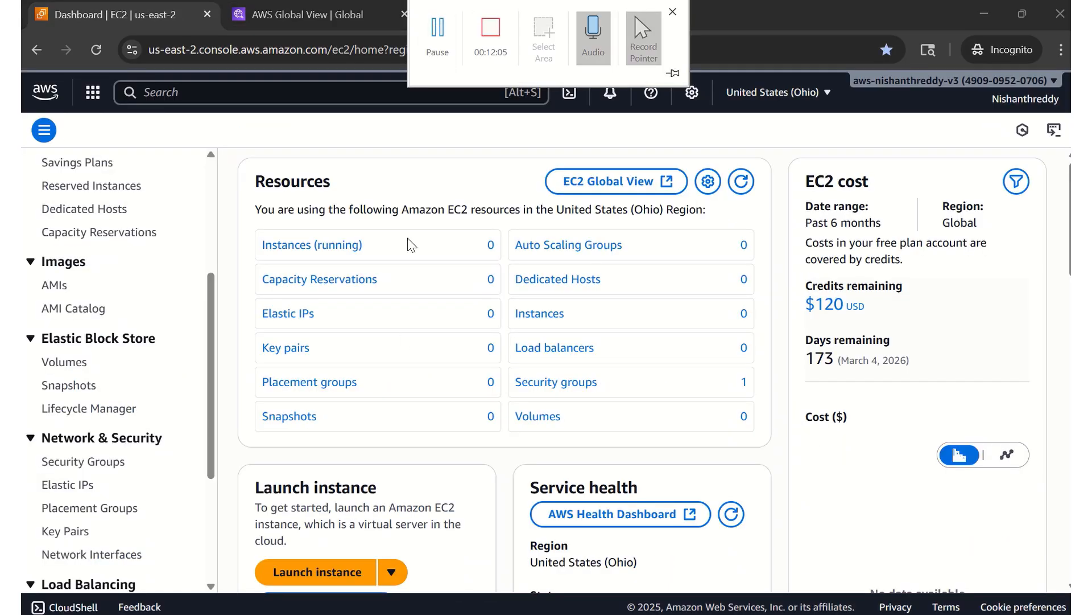
# - Open the EC2 Security Groups list and display the details of the default security group
pyautogui.scroll(-1, 88, 434)
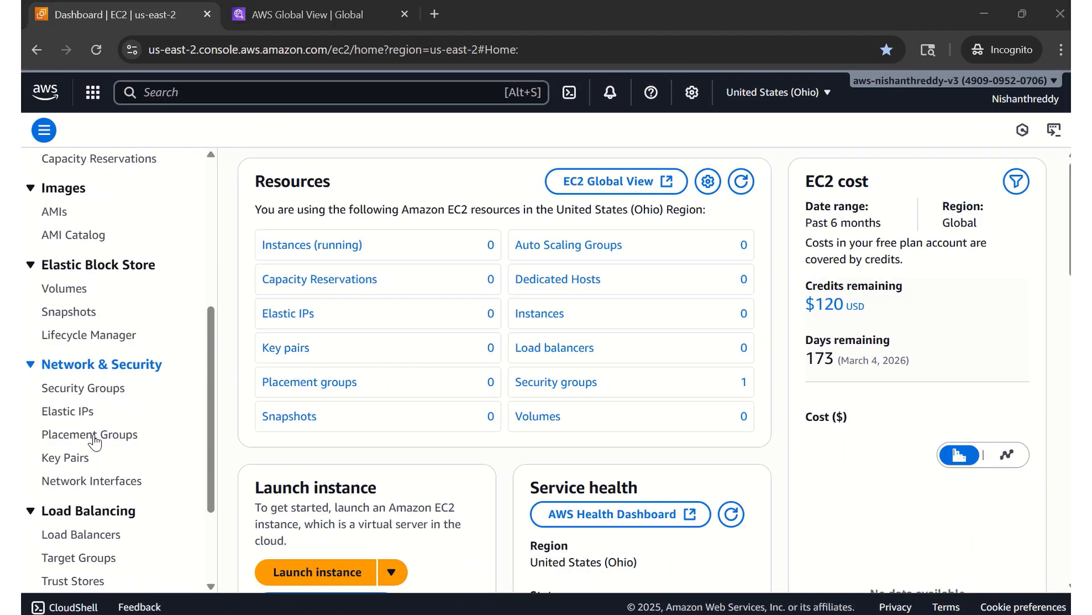
pyautogui.click(97, 388)
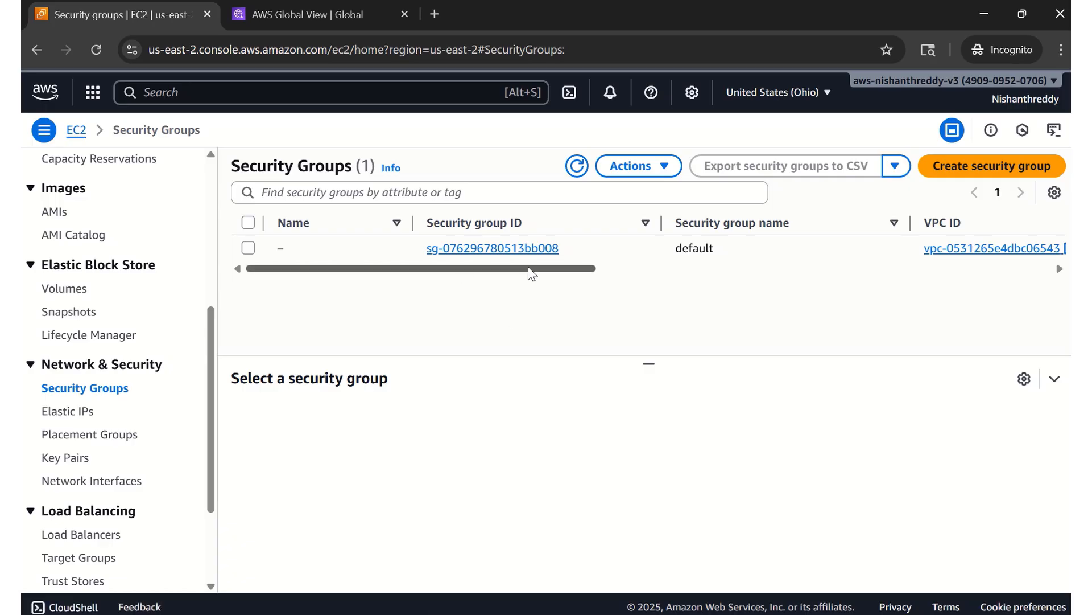
pyautogui.moveTo(529, 272); pyautogui.dragTo(467, 285)
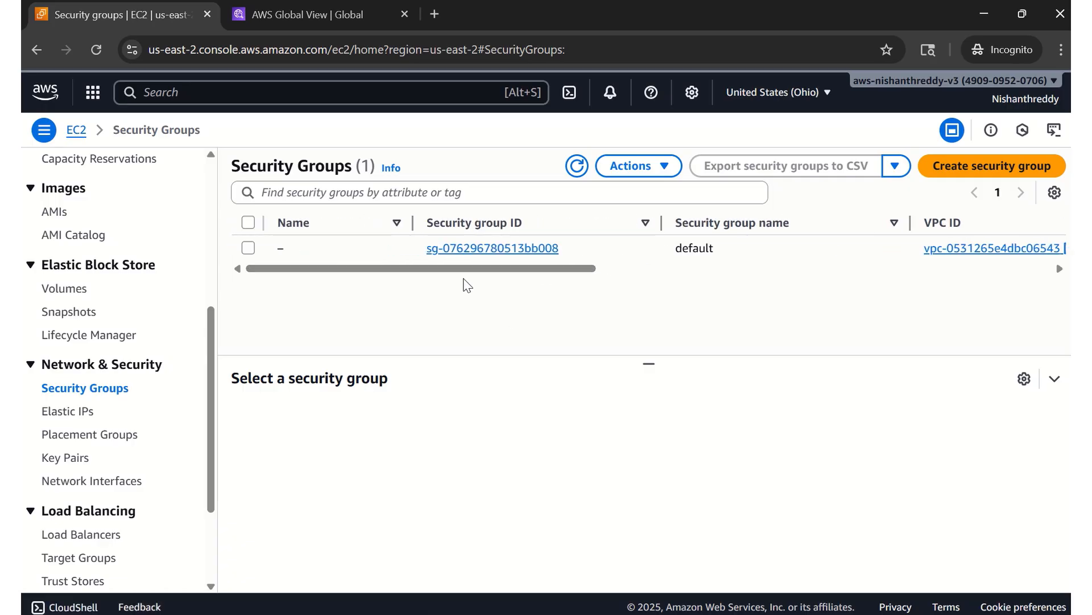
pyautogui.click(467, 248)
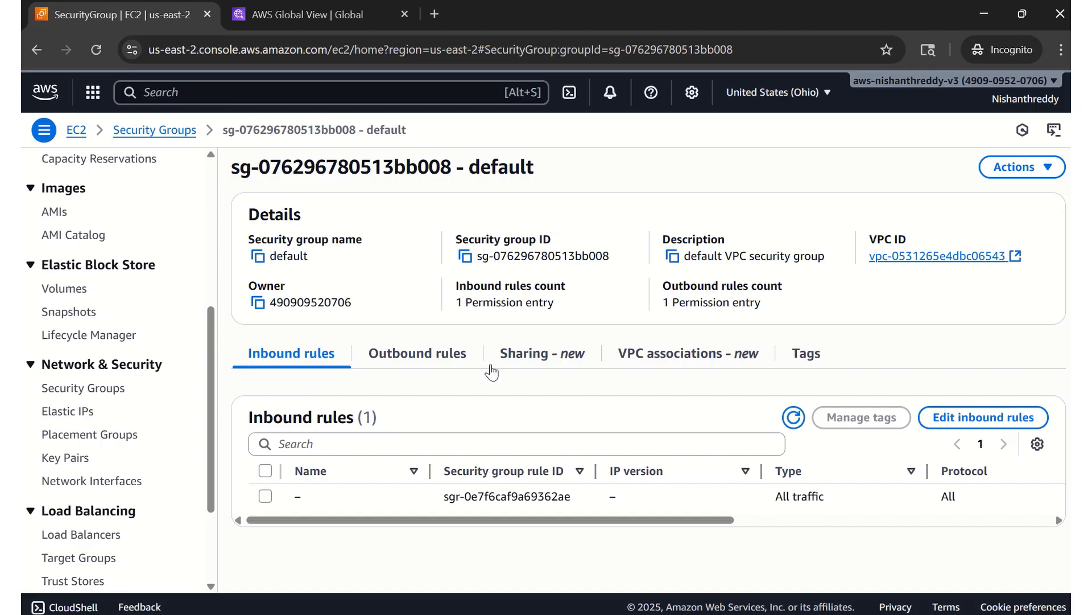
# - Review the default security group's inbound rules, outbound rules, sharing and VPC associations
pyautogui.click(265, 496)
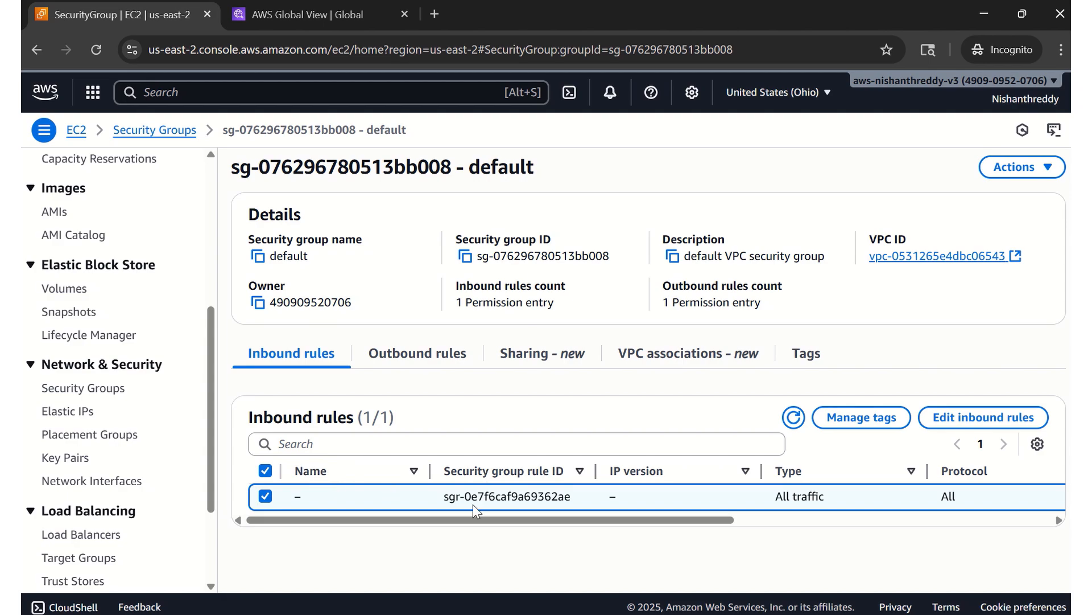
pyautogui.click(426, 355)
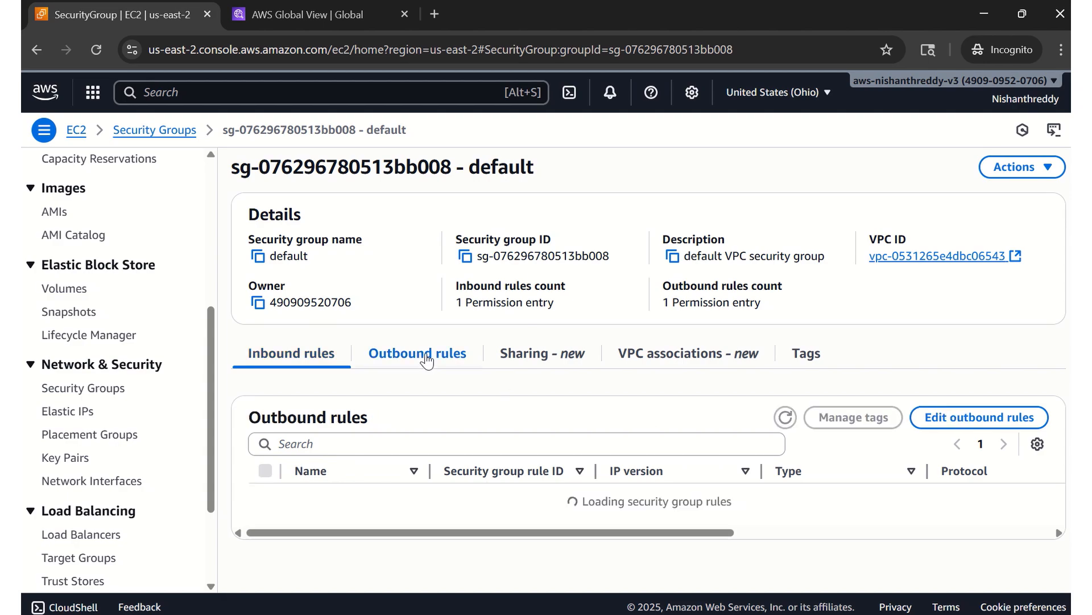
pyautogui.click(538, 355)
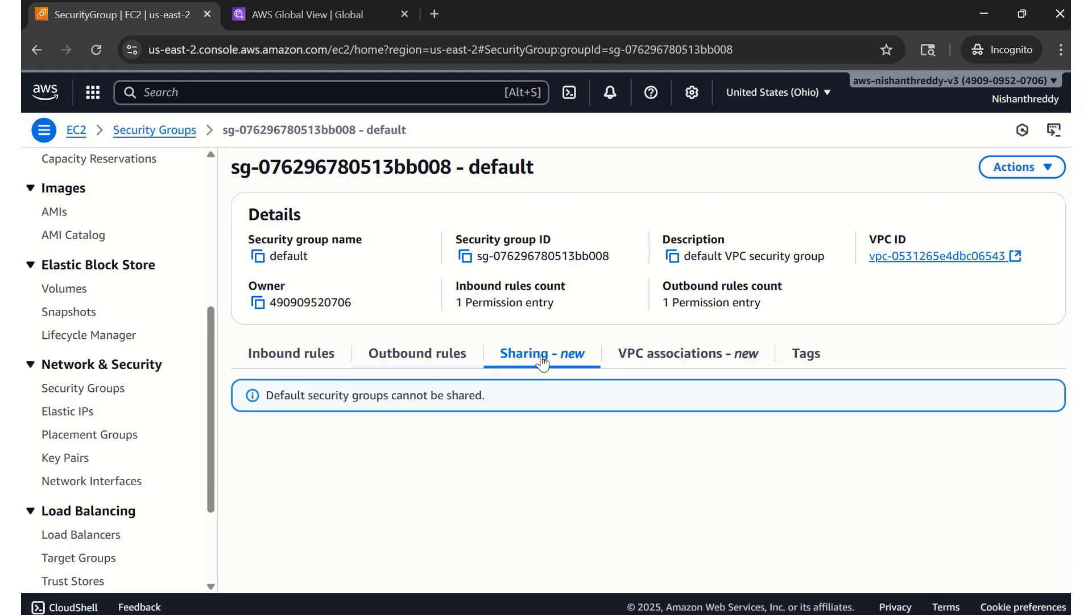
pyautogui.click(652, 367)
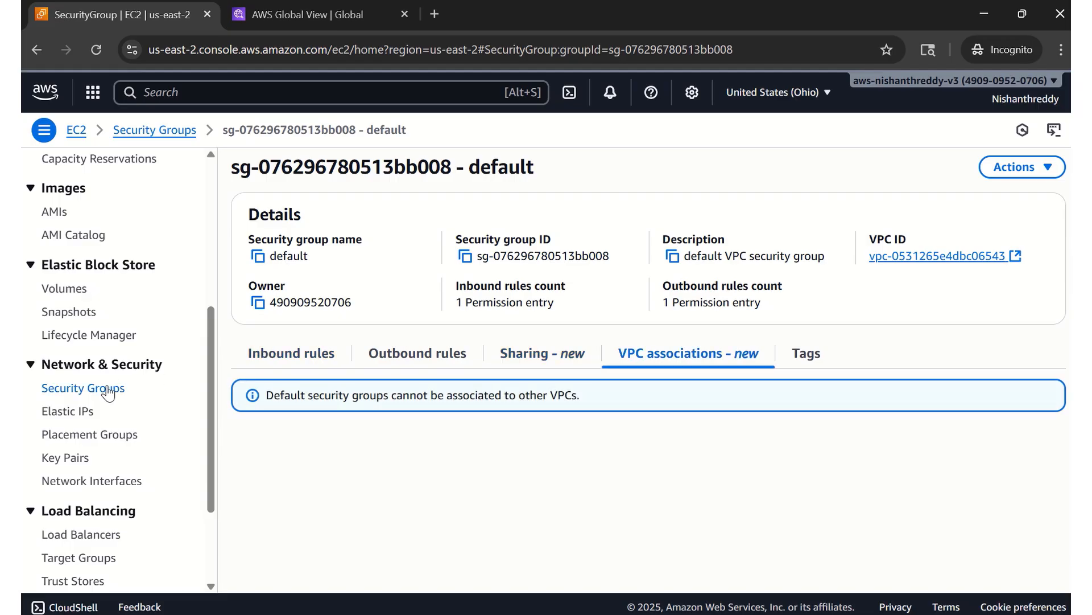
# - Return to the Security Groups list and open the Elastic IP addresses page
pyautogui.click(124, 386)
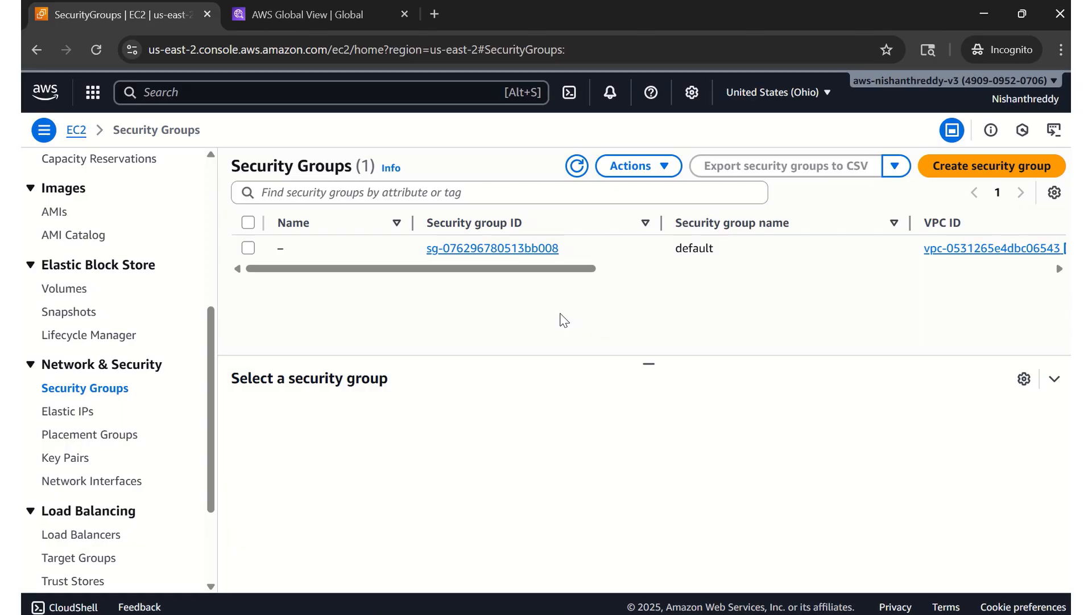
pyautogui.click(80, 417)
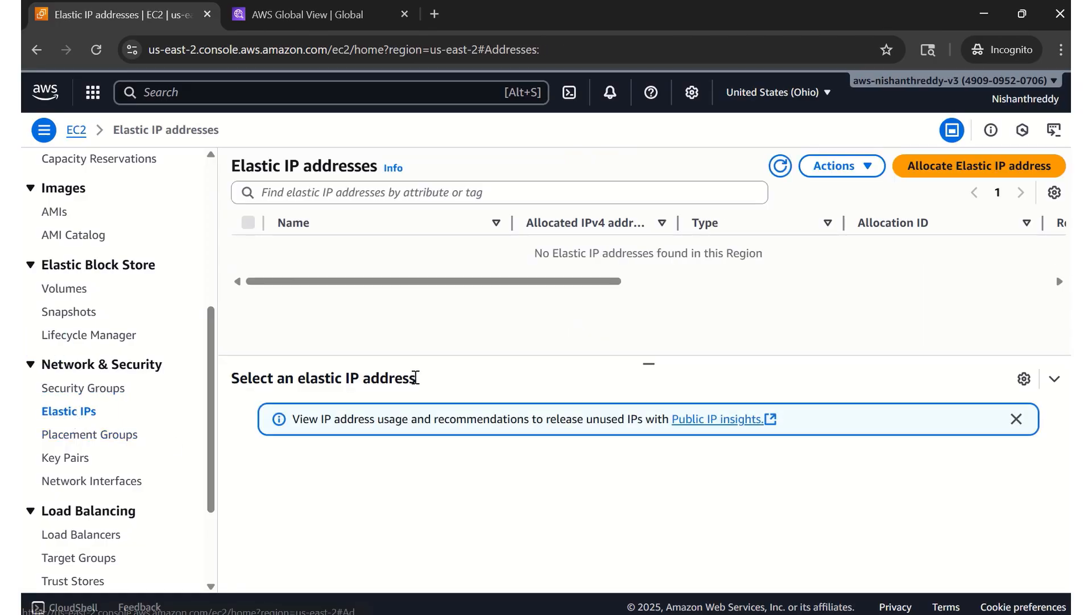
pyautogui.moveTo(438, 9)
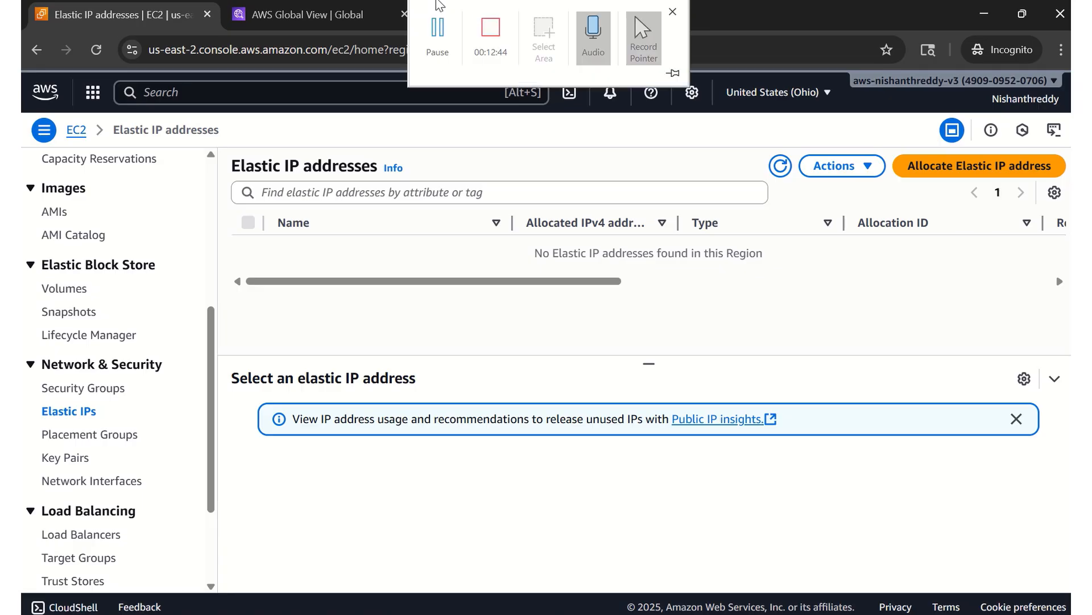
pyautogui.click(436, 34)
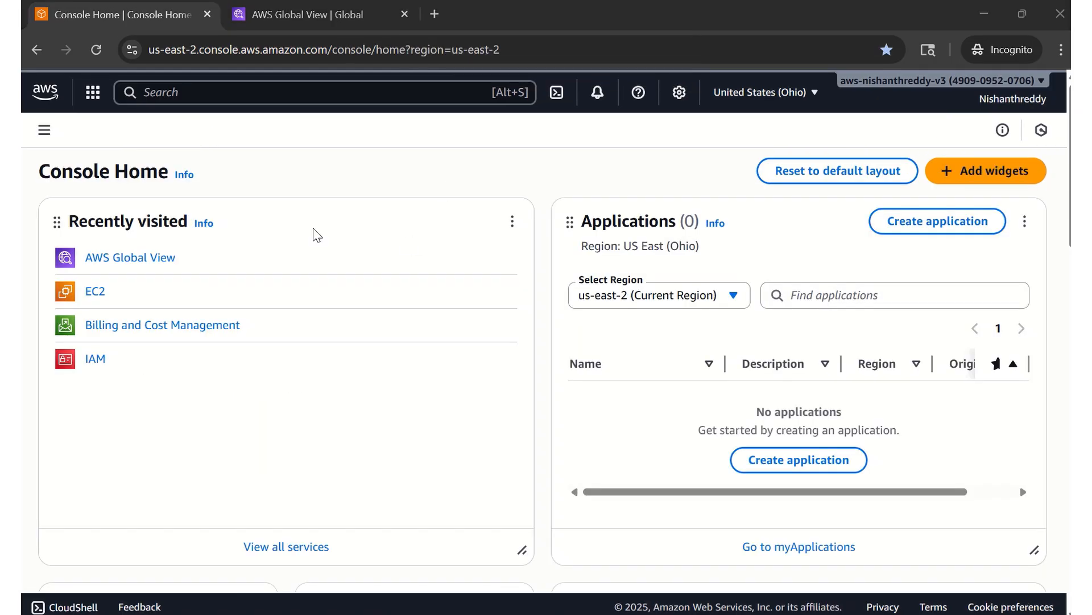
# - Open Billing and Cost Management from the recently visited services on Console Home
pyautogui.click(108, 332)
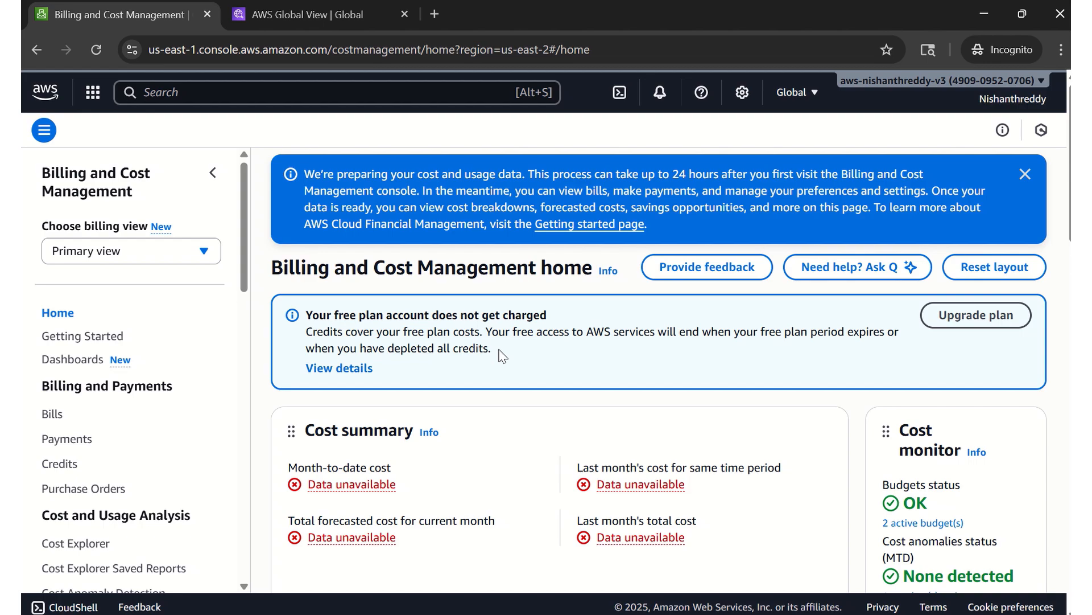
# - Examine the Billing and Cost Management navigation entries, cost summary, cost monitor, cost breakdown, recommended actions and savings opportunities
pyautogui.scroll(-4, 152, 421)
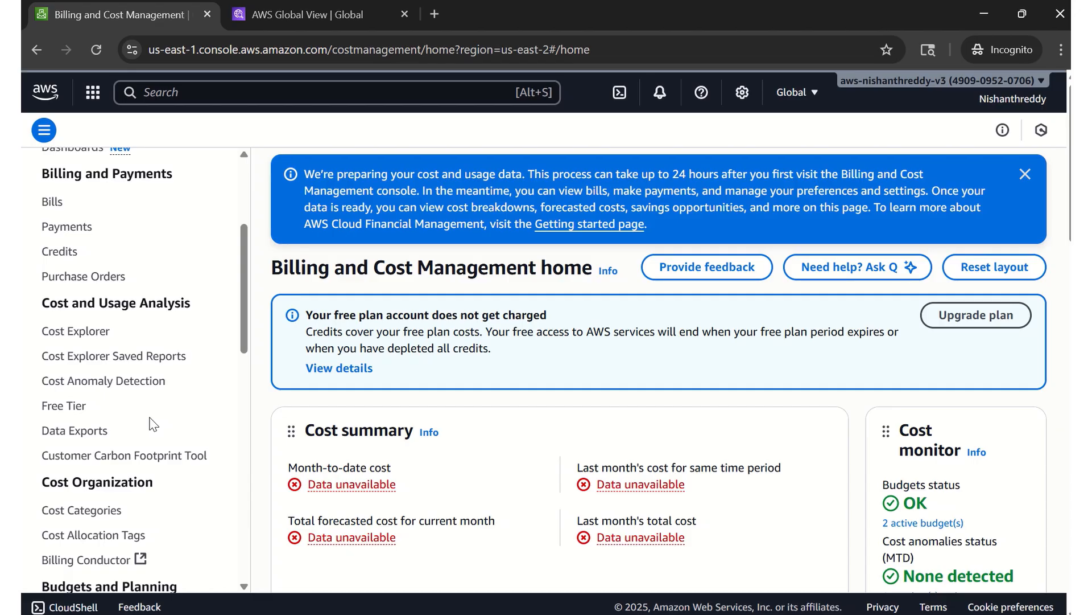
pyautogui.scroll(-4, 151, 422)
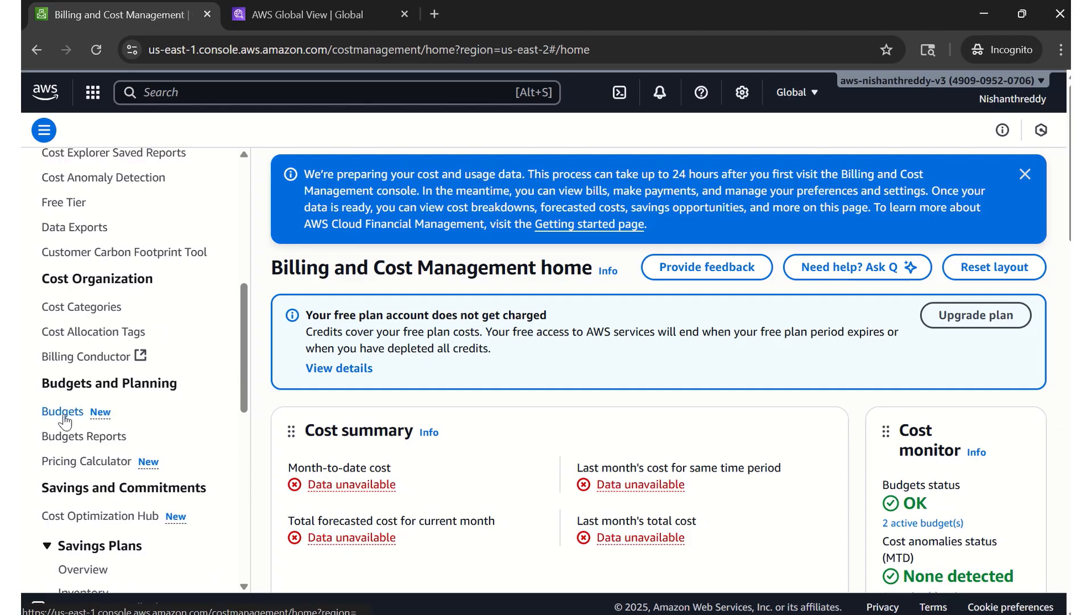
pyautogui.scroll(-2, 88, 421)
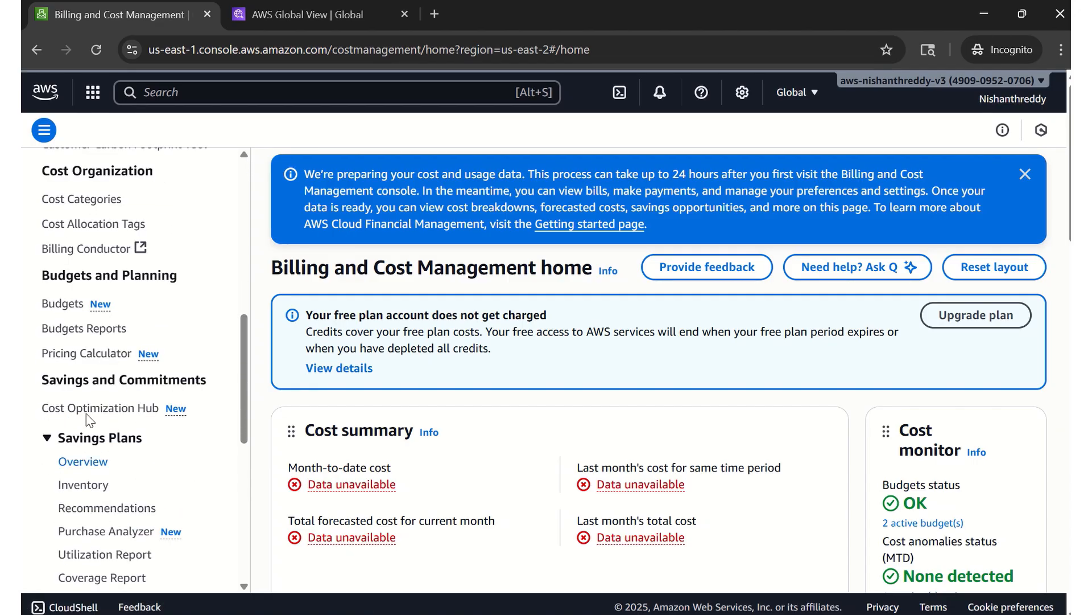
pyautogui.scroll(1, 94, 385)
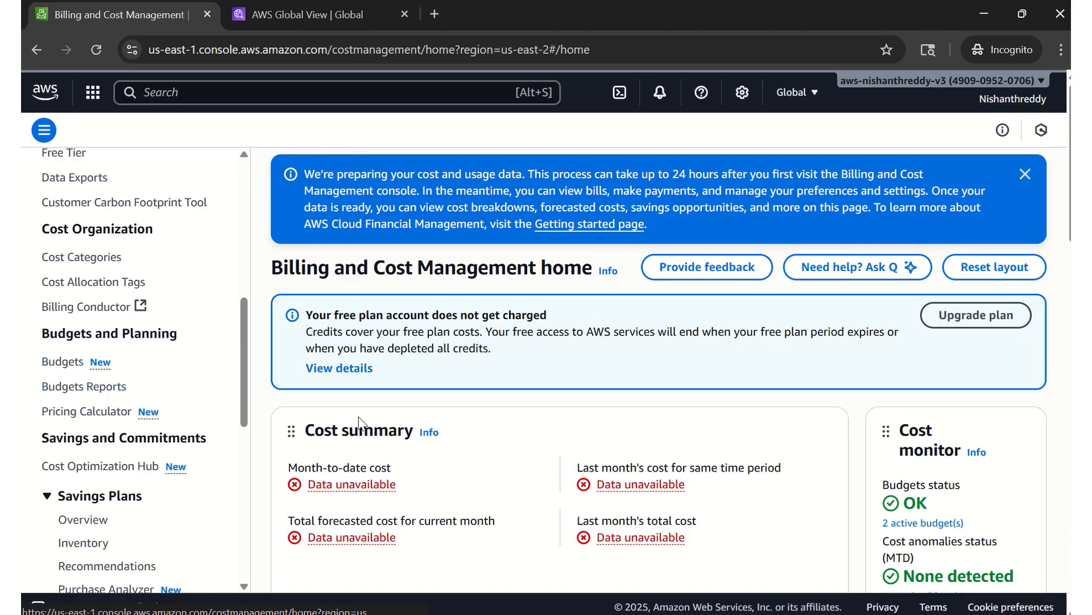
pyautogui.scroll(1, 396, 431)
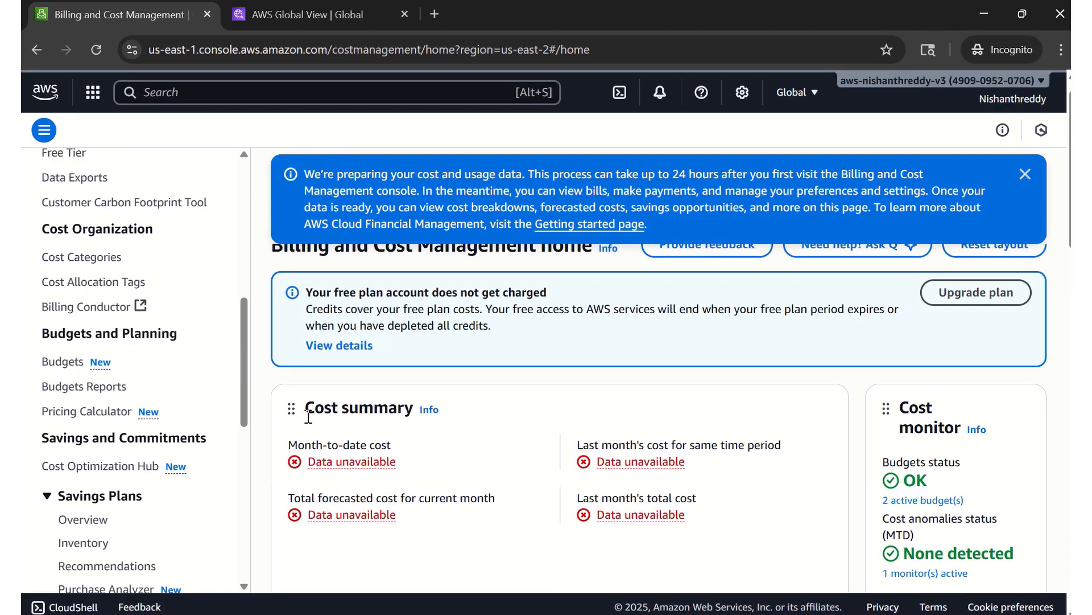
pyautogui.scroll(-3, 443, 467)
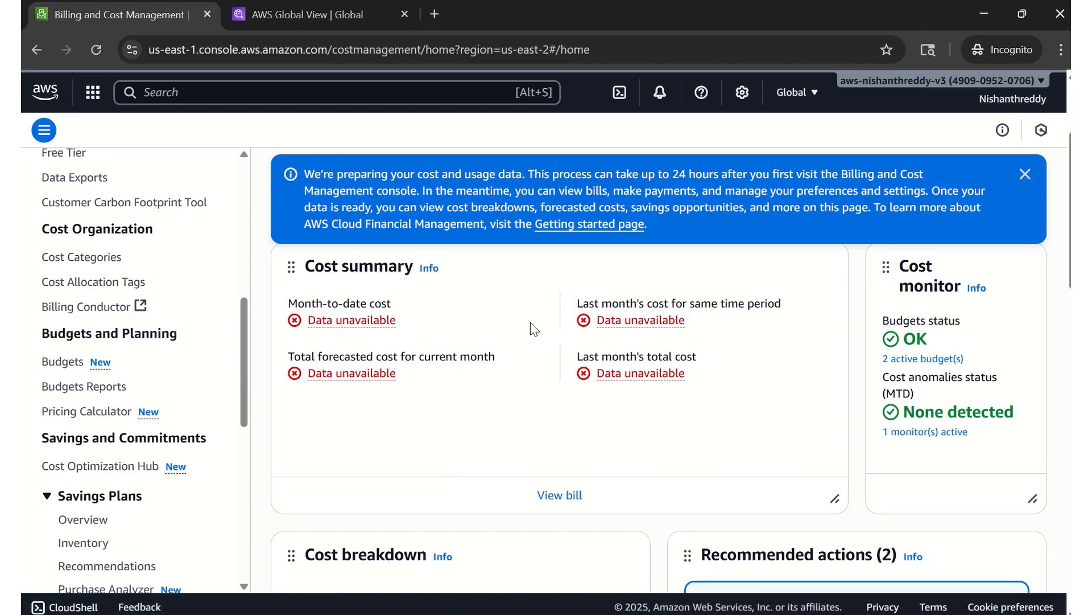
pyautogui.scroll(-8, 530, 404)
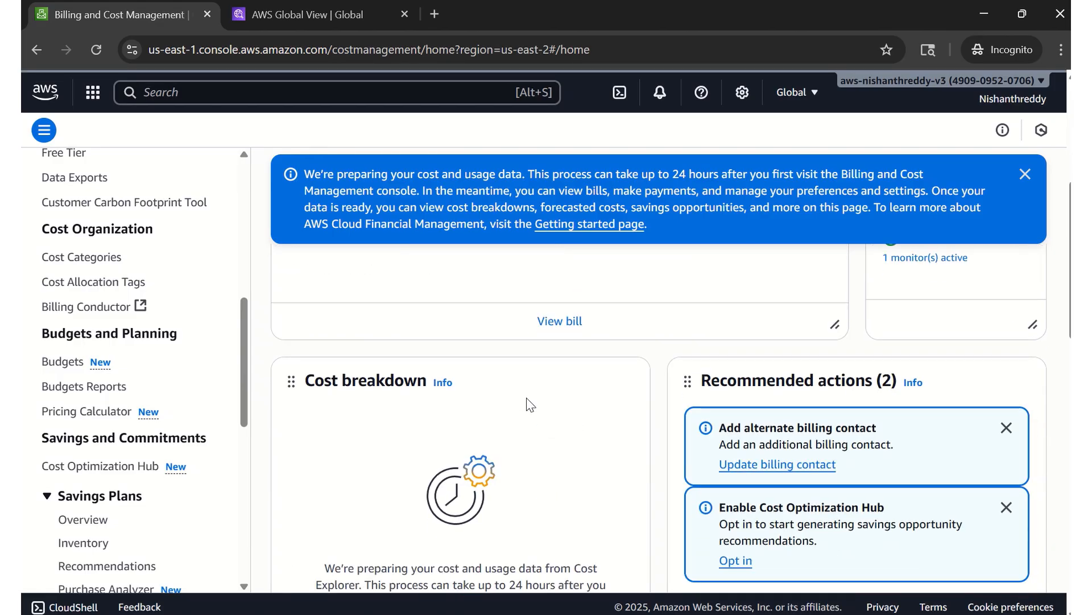
pyautogui.scroll(-6, 529, 404)
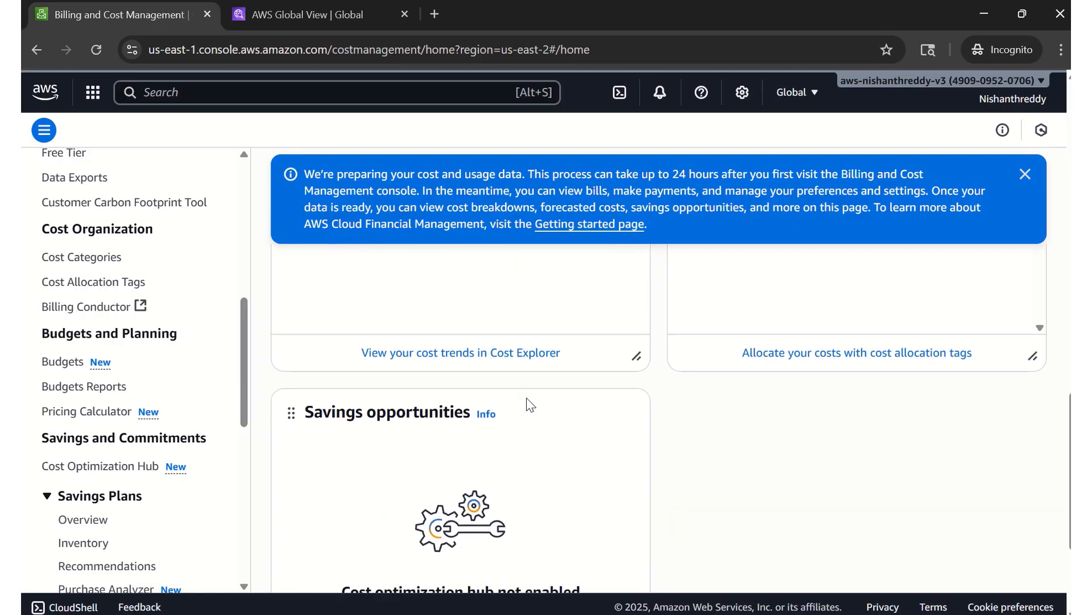
pyautogui.scroll(14, 529, 402)
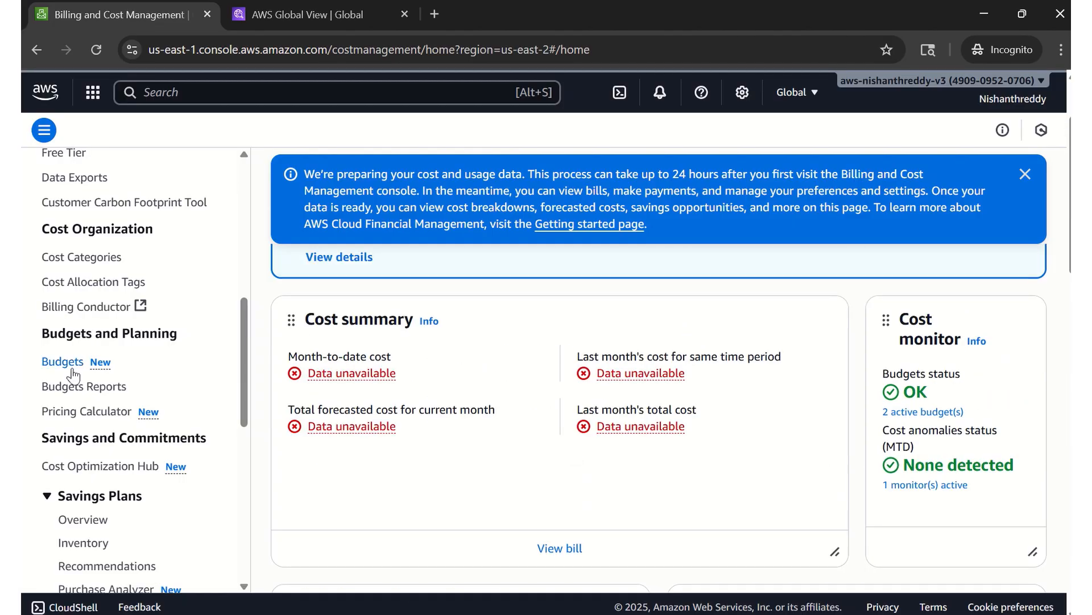
# - Open the Budgets overview and review the details of My Zero-Spend Budget
pyautogui.click(66, 364)
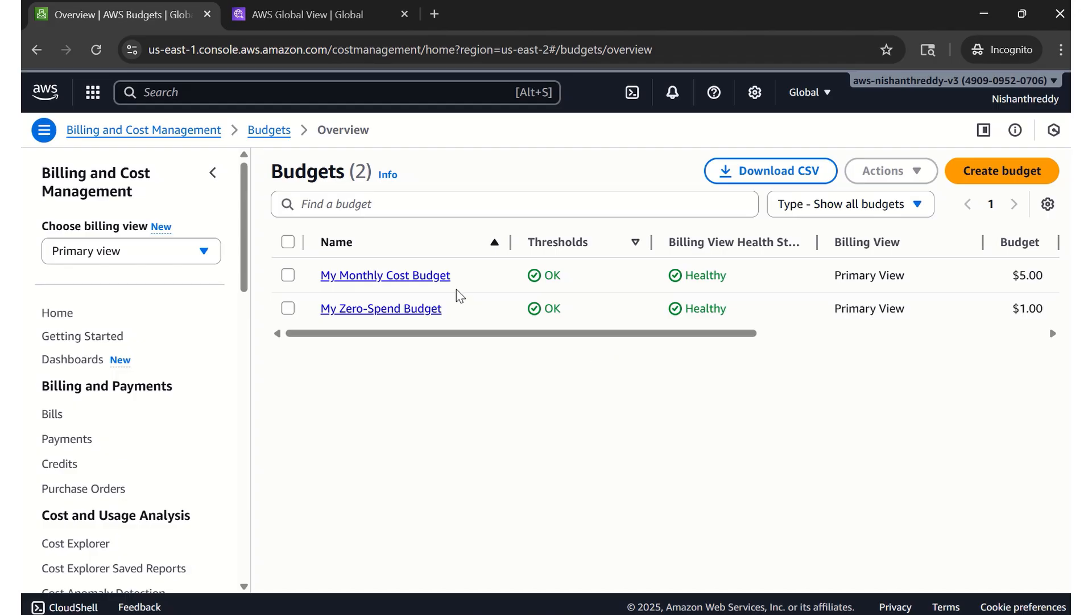
pyautogui.click(378, 310)
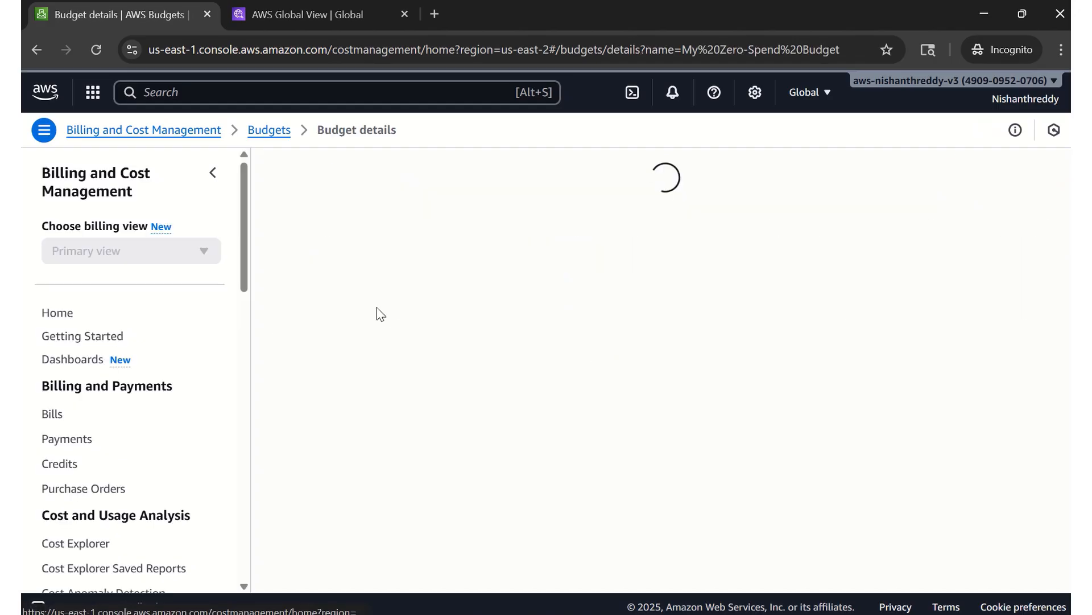
pyautogui.scroll(-15, 492, 409)
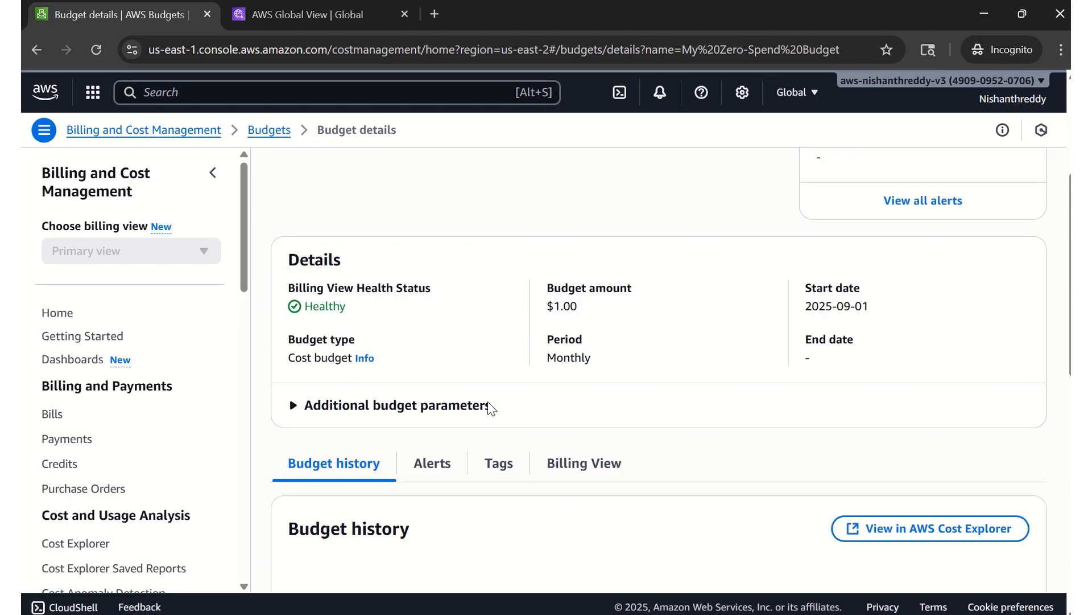
pyautogui.scroll(15, 492, 409)
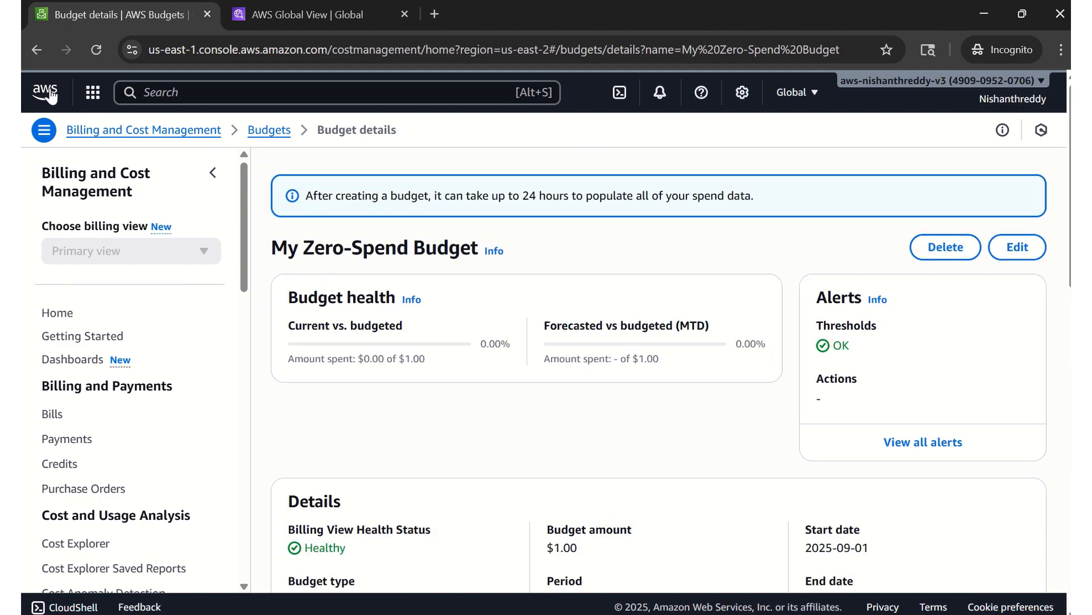
# - Return to the Budgets overview, review the details of My Monthly Cost Budget and collapse the side navigation
pyautogui.click(37, 53)
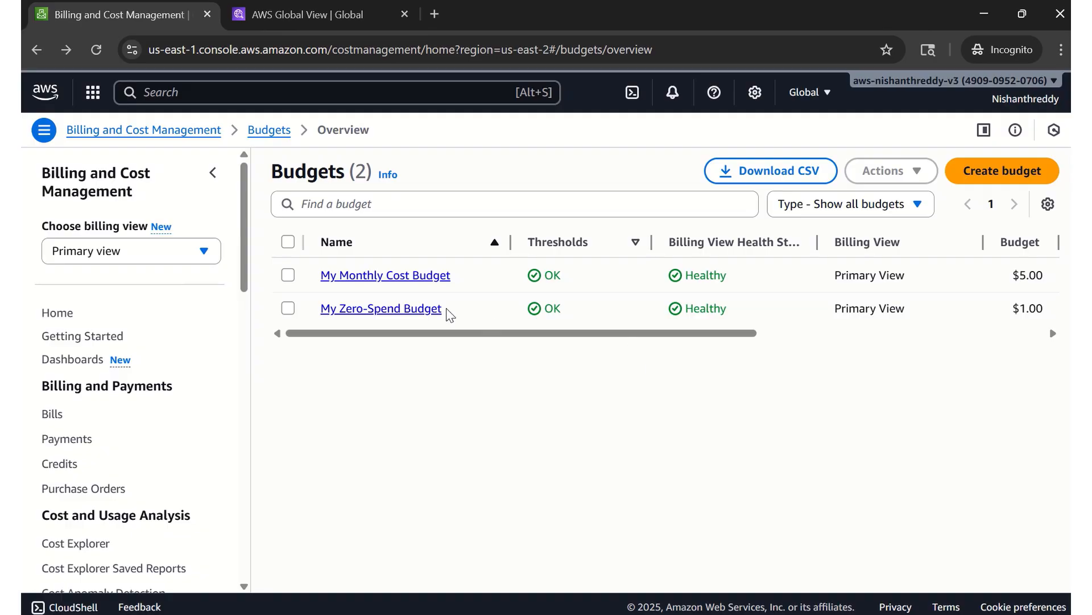
pyautogui.click(391, 277)
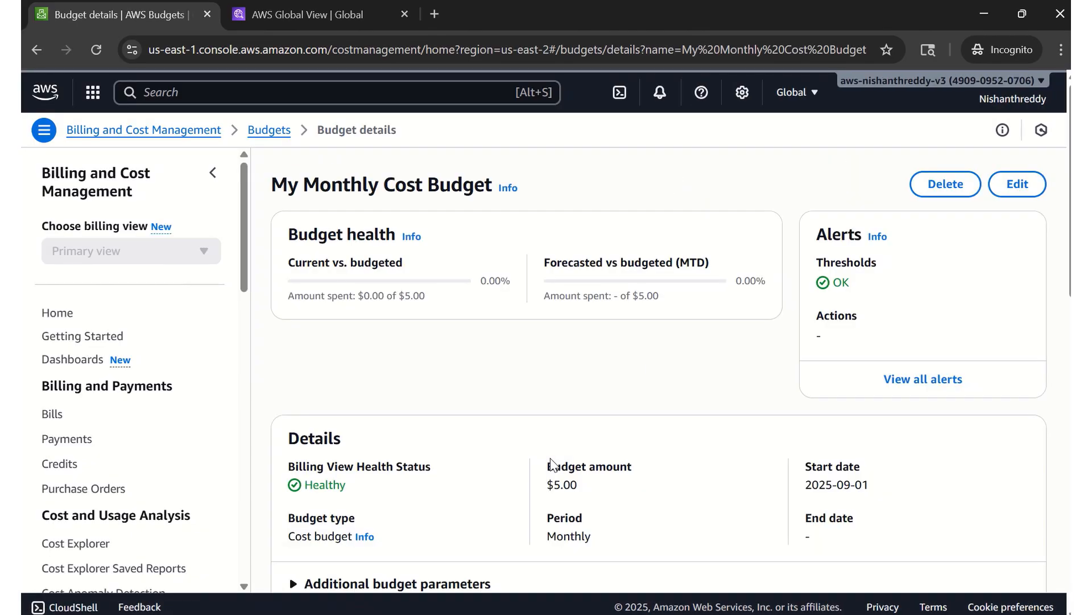
pyautogui.scroll(-1, 551, 464)
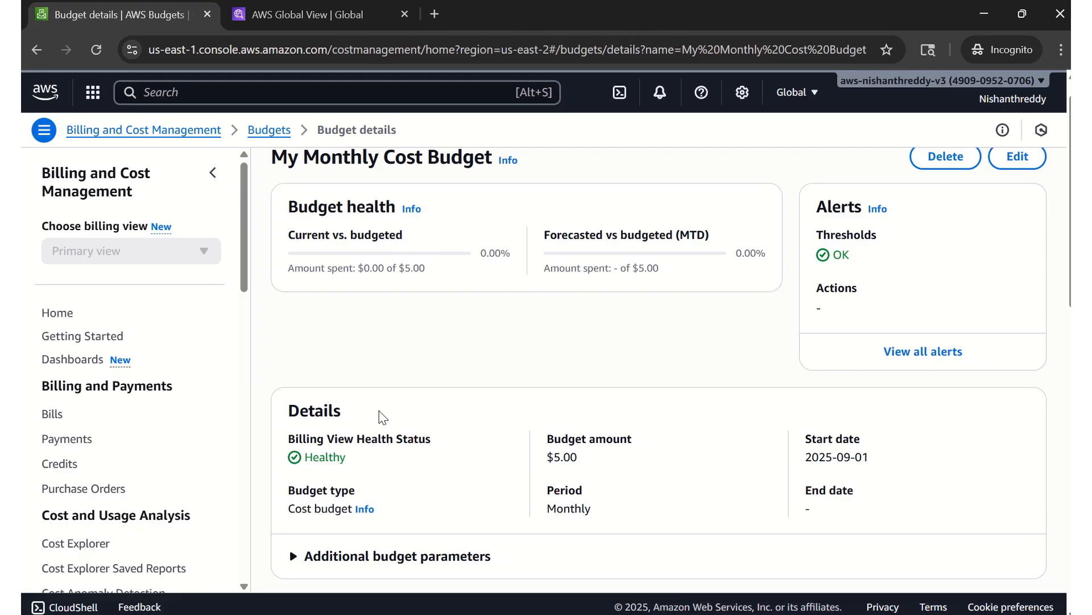
pyautogui.scroll(-10, 452, 383)
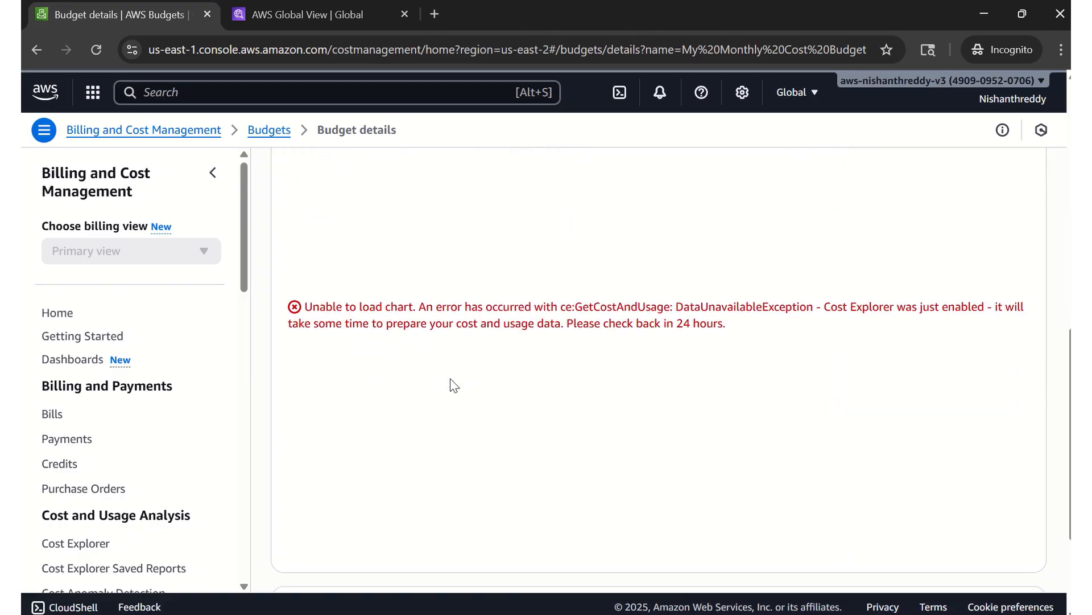
pyautogui.scroll(10, 452, 385)
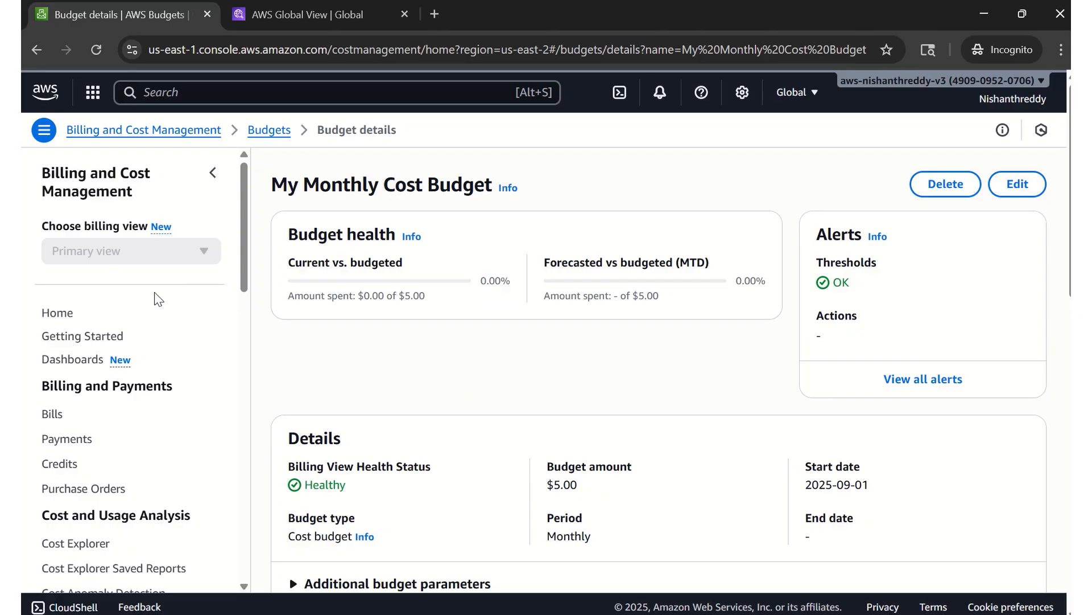
pyautogui.click(45, 132)
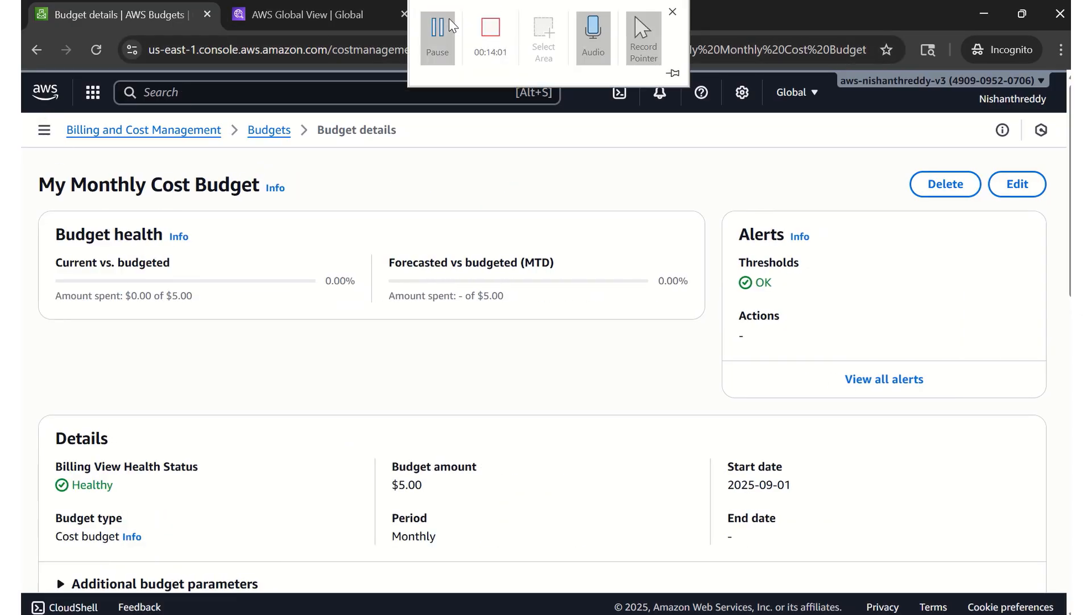
pyautogui.click(438, 33)
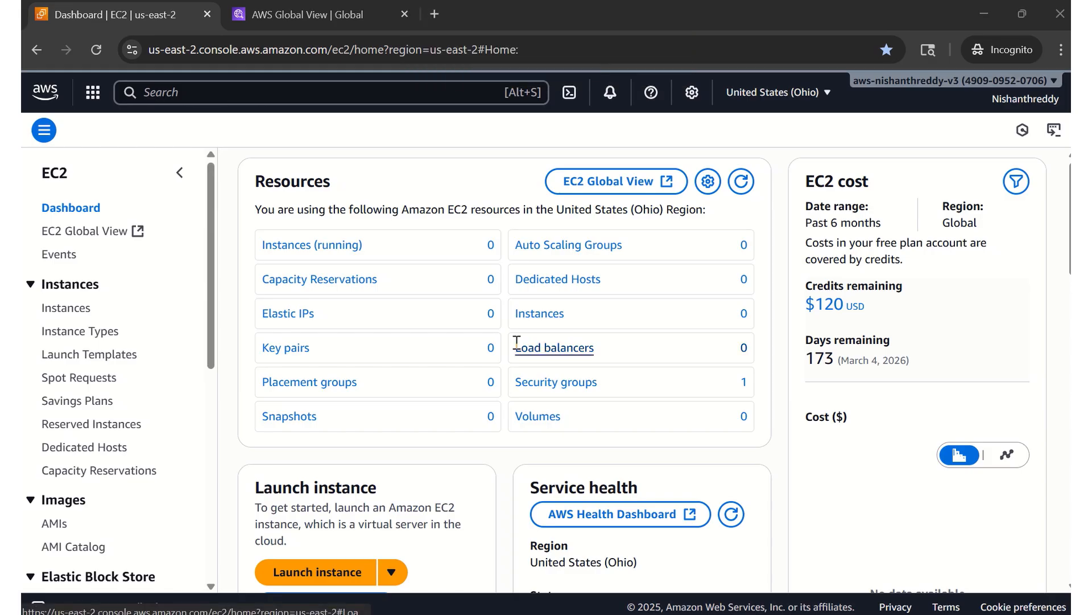